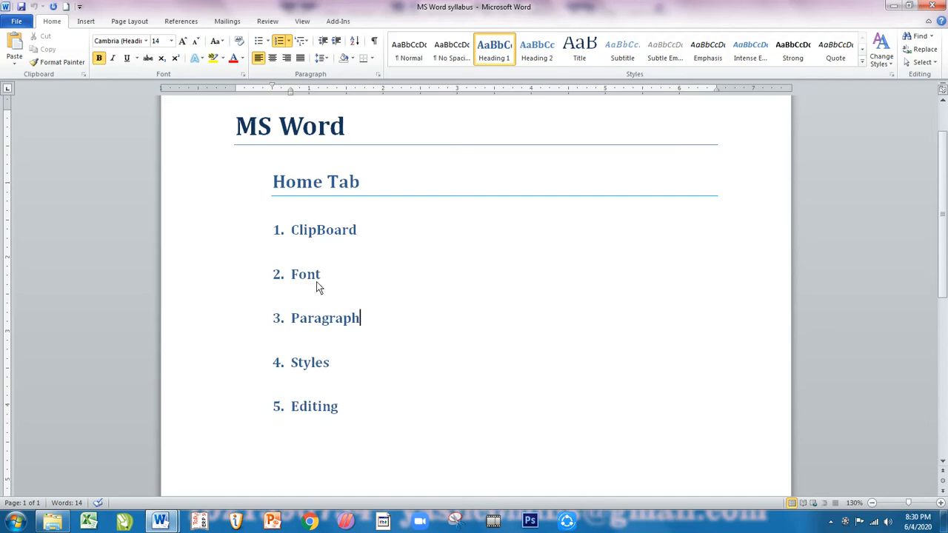
pyautogui.moveTo(316, 280); pyautogui.dragTo(291, 267)
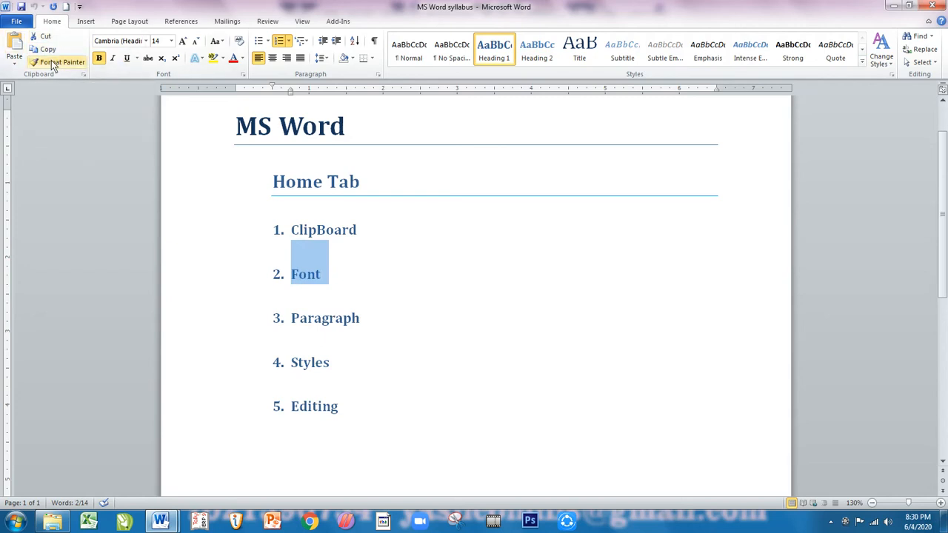
pyautogui.click(383, 277)
pyautogui.moveTo(363, 325); pyautogui.dragTo(272, 328)
pyautogui.click(384, 328)
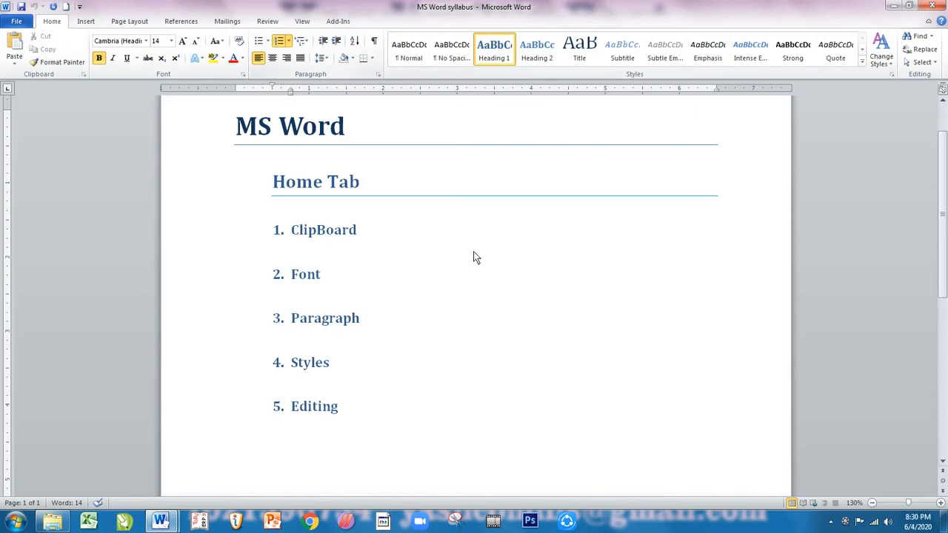
# Step: Switch to Document1 and generate sample paragraphs above the YASH 211 COMPUTER INSTITUTE heading with =rand()
pyautogui.hotkey('alt', 'Tab')
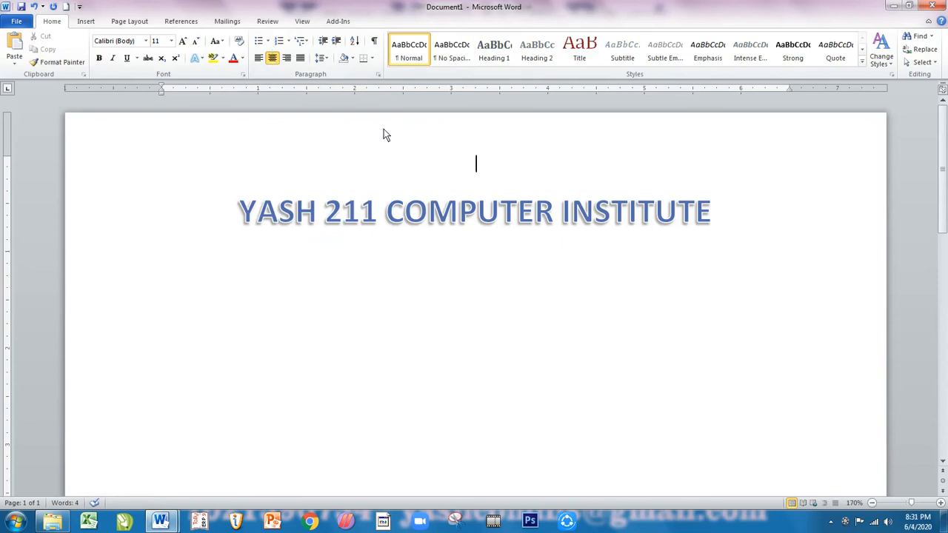
pyautogui.write('=rand()')
pyautogui.press('Return')
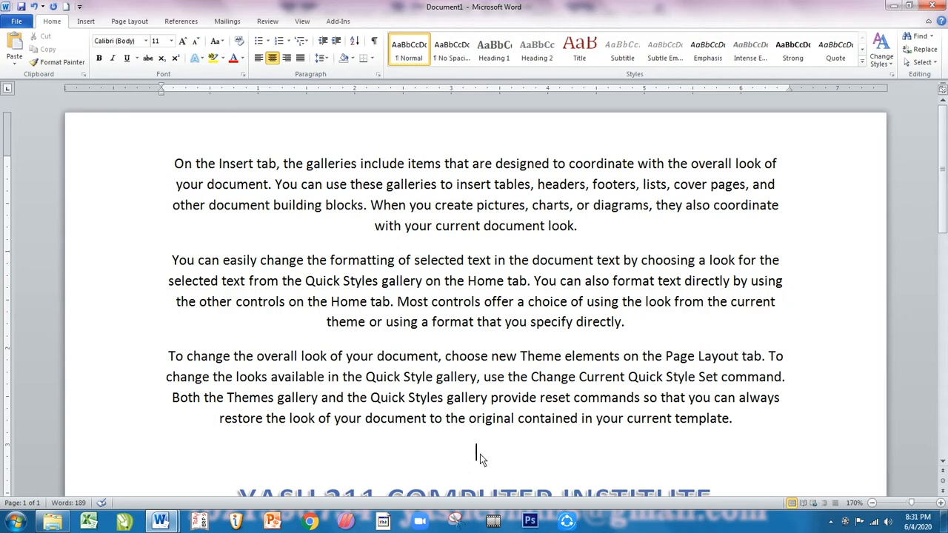
# Step: Left-align the three sample paragraphs above the heading
pyautogui.moveTo(480, 458); pyautogui.dragTo(175, 159)
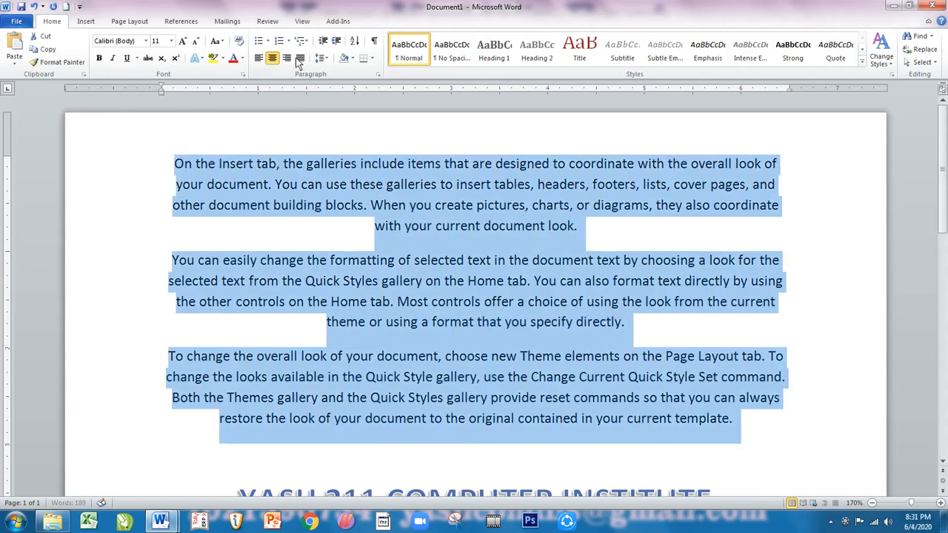
pyautogui.click(259, 58)
pyautogui.click(487, 304)
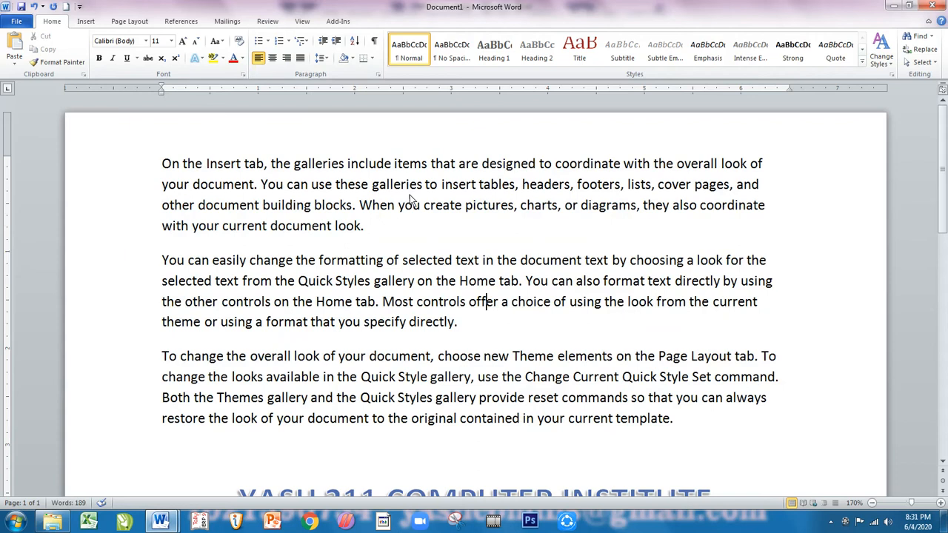
# Step: Apply arrowhead bullets from the bullet library to the three sample paragraphs
pyautogui.scroll(-1, 458, 200)
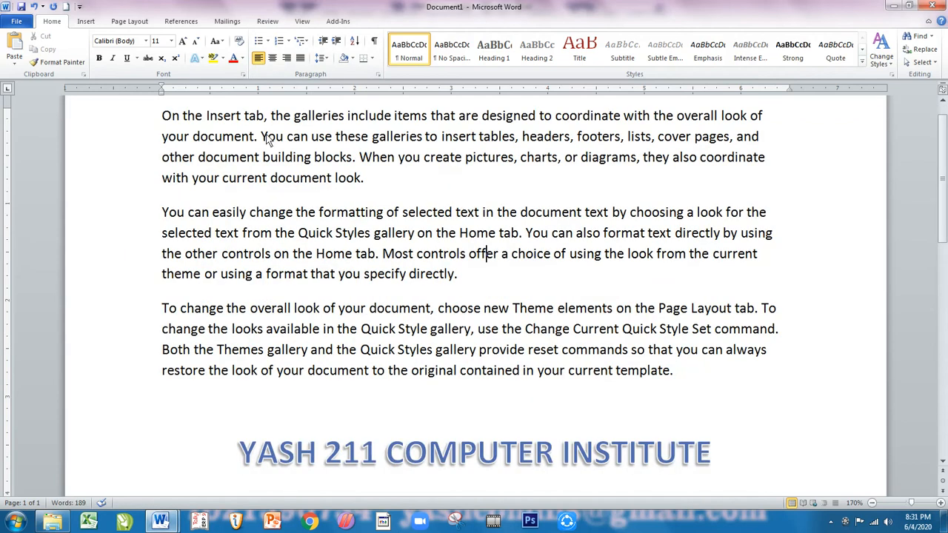
pyautogui.click(348, 241)
pyautogui.click(167, 119)
pyautogui.click(210, 218)
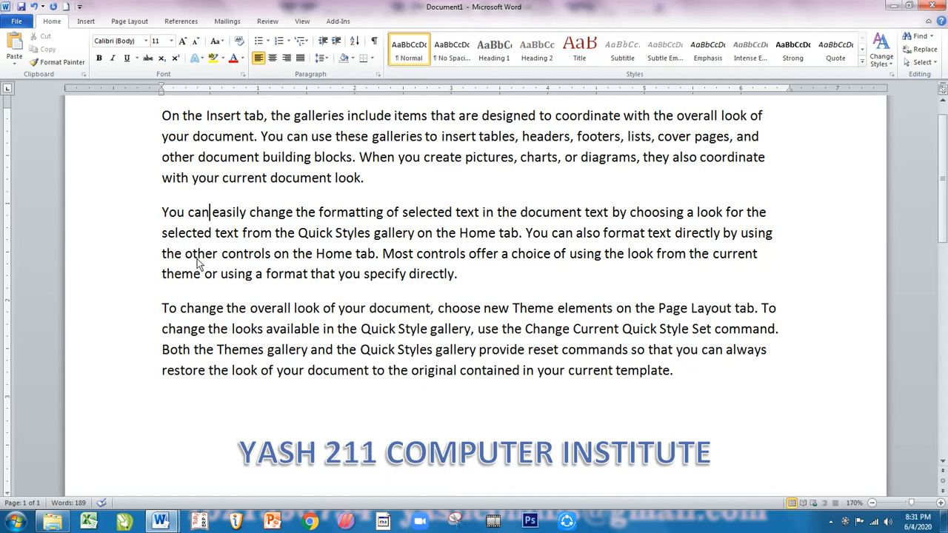
pyautogui.click(205, 335)
pyautogui.moveTo(665, 376); pyautogui.dragTo(165, 118)
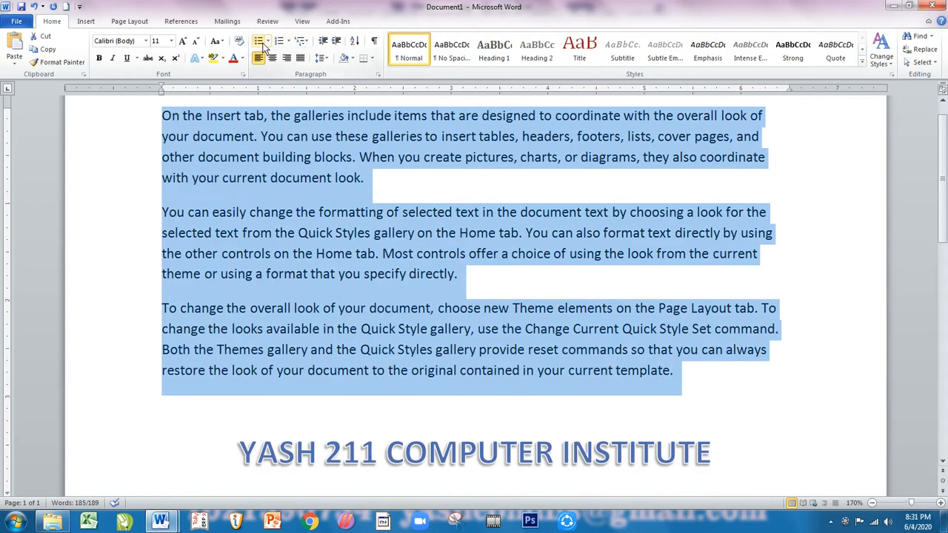
pyautogui.click(268, 41)
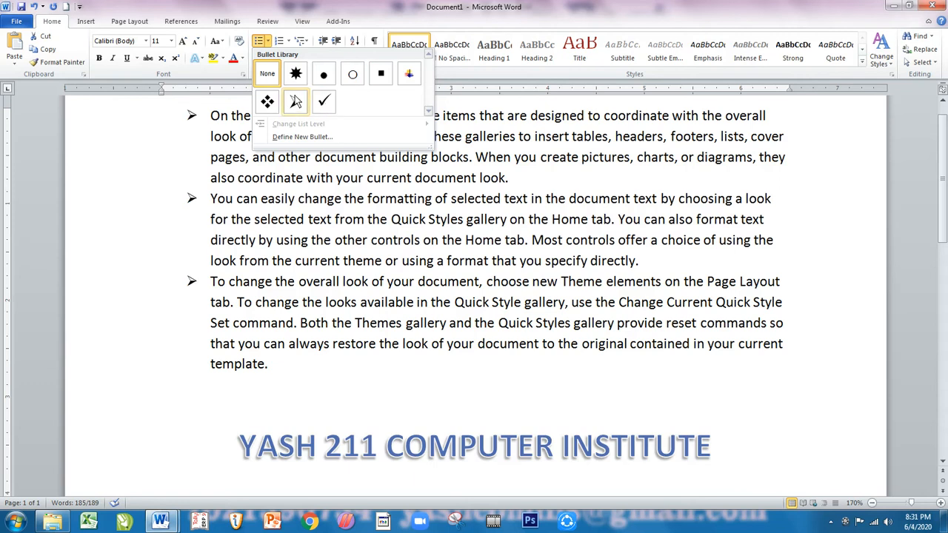
pyautogui.click(296, 102)
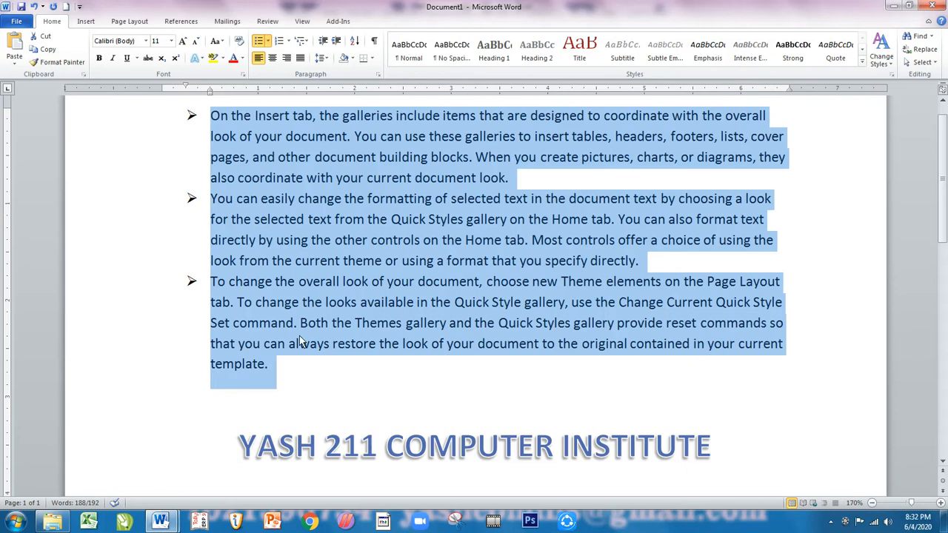
# Step: Add a fourth bulleted item reading "sdfdsfsd" below the last paragraph and start another bullet
pyautogui.click(277, 367)
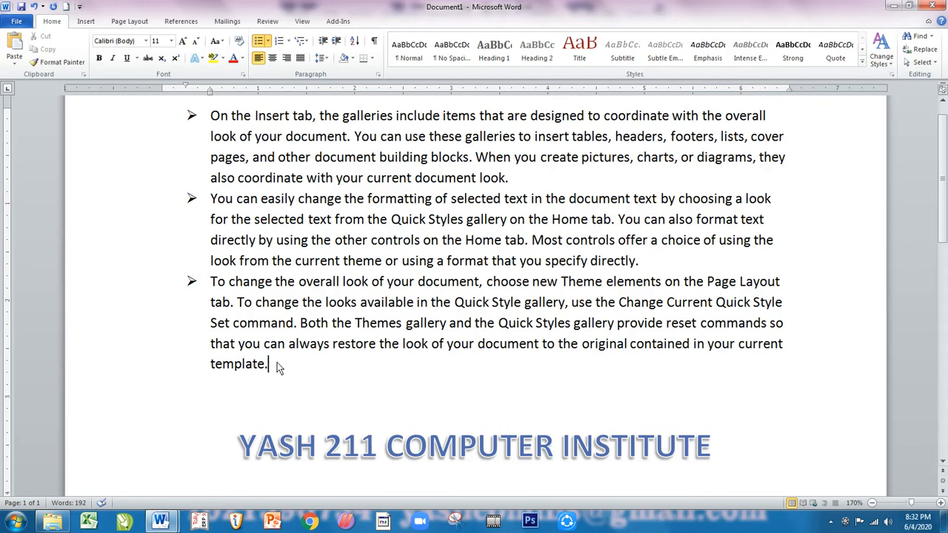
pyautogui.press('Return')
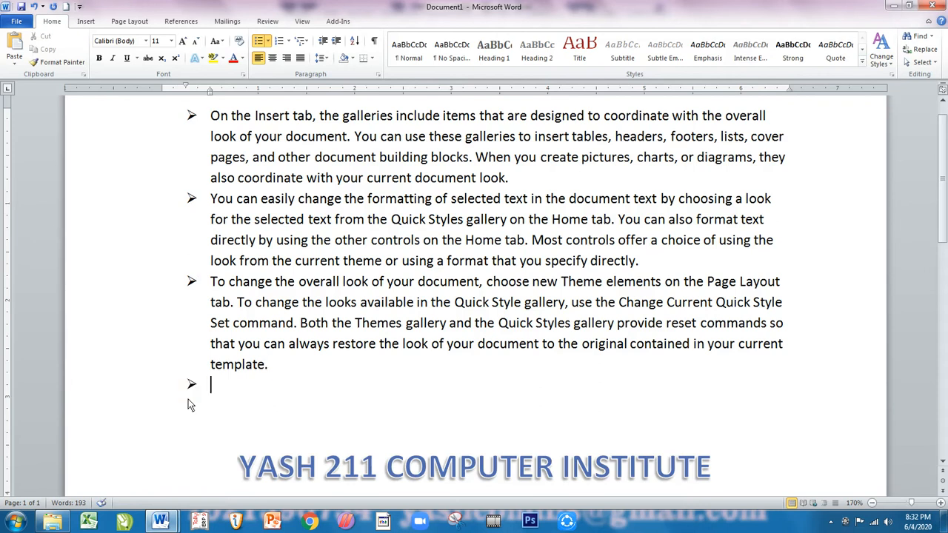
pyautogui.write('sdfdsfsd')
pyautogui.press('Return')
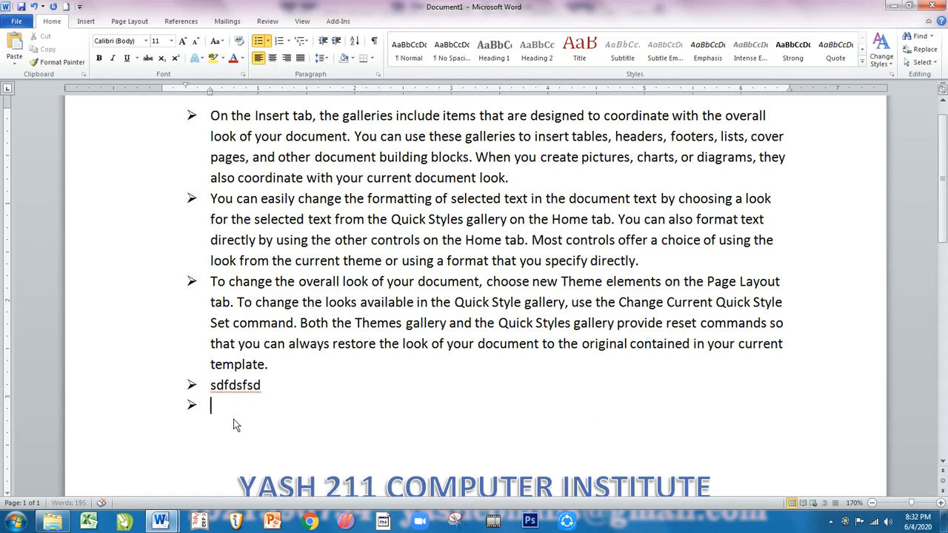
# Step: Delete the "sdfdsfsd" item and the empty bullet line below the third paragraph
pyautogui.moveTo(237, 405); pyautogui.dragTo(292, 376)
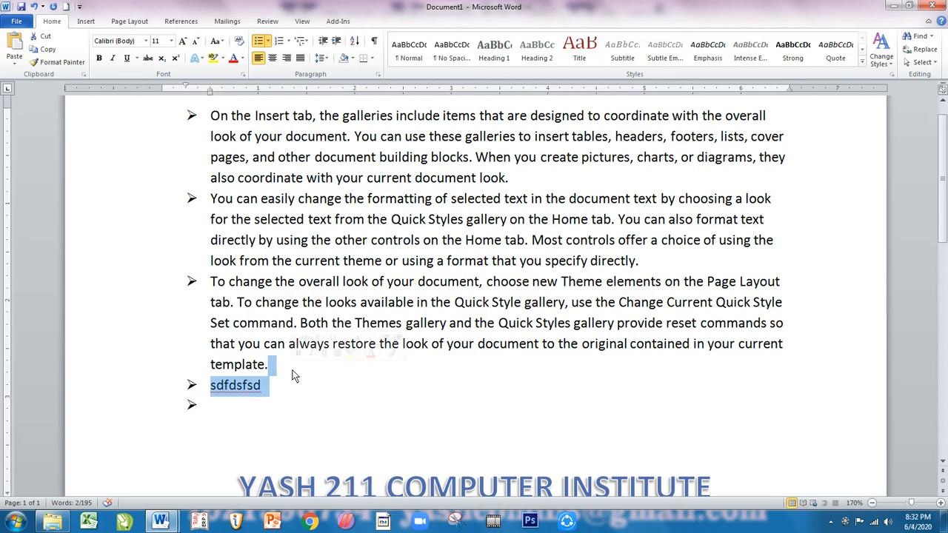
pyautogui.press('Delete')
pyautogui.press('BackSpace')
pyautogui.press('BackSpace')
pyautogui.press('BackSpace')
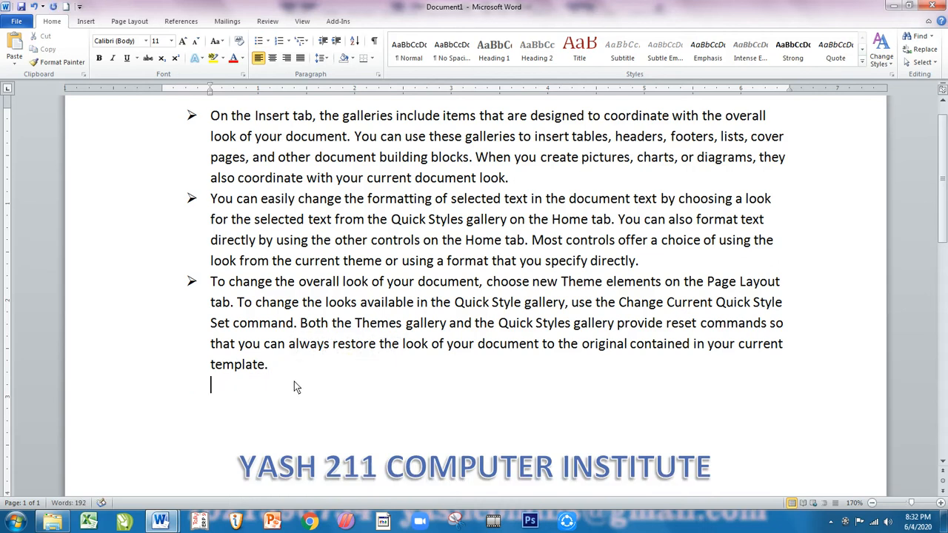
pyautogui.press('BackSpace')
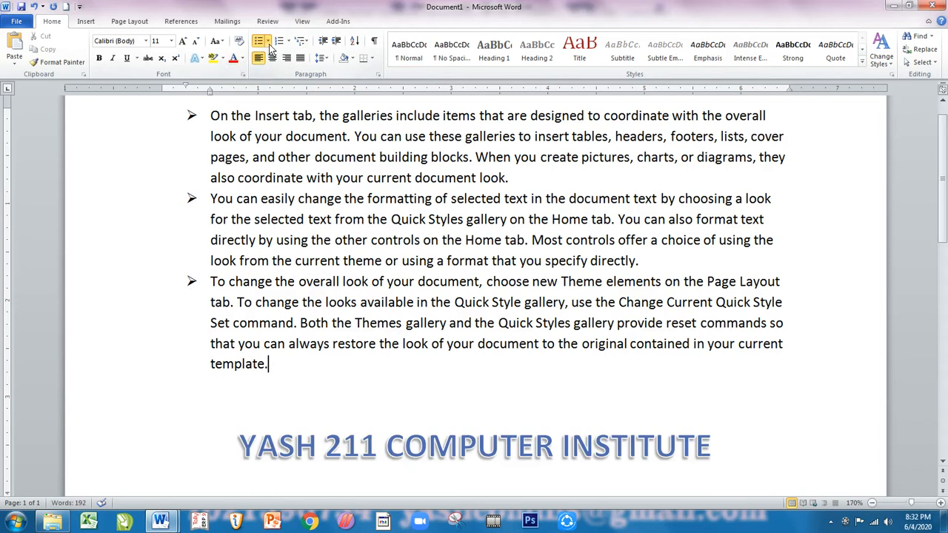
# Step: Change the three bulleted paragraphs to a numbered list in the 1) 2) 3) format
pyautogui.moveTo(289, 378); pyautogui.dragTo(211, 112)
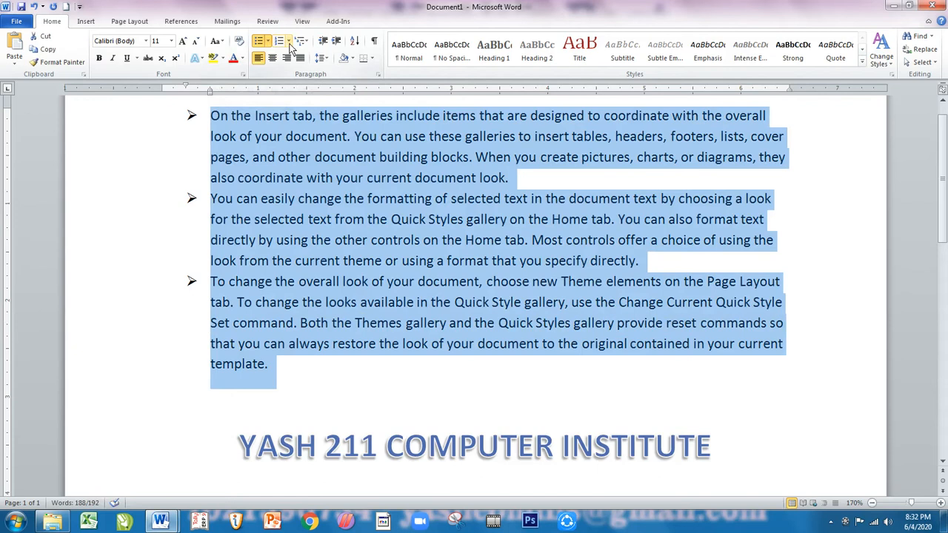
pyautogui.click(288, 40)
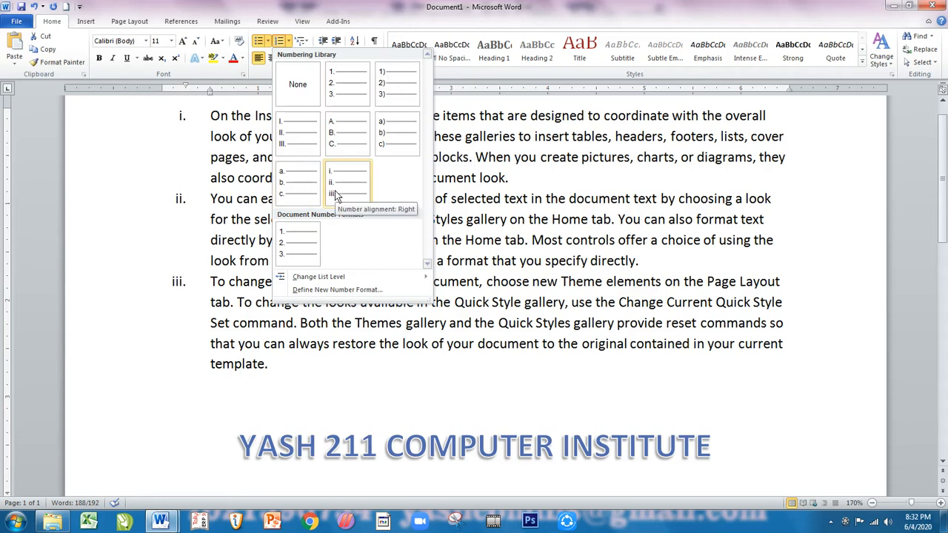
pyautogui.click(385, 87)
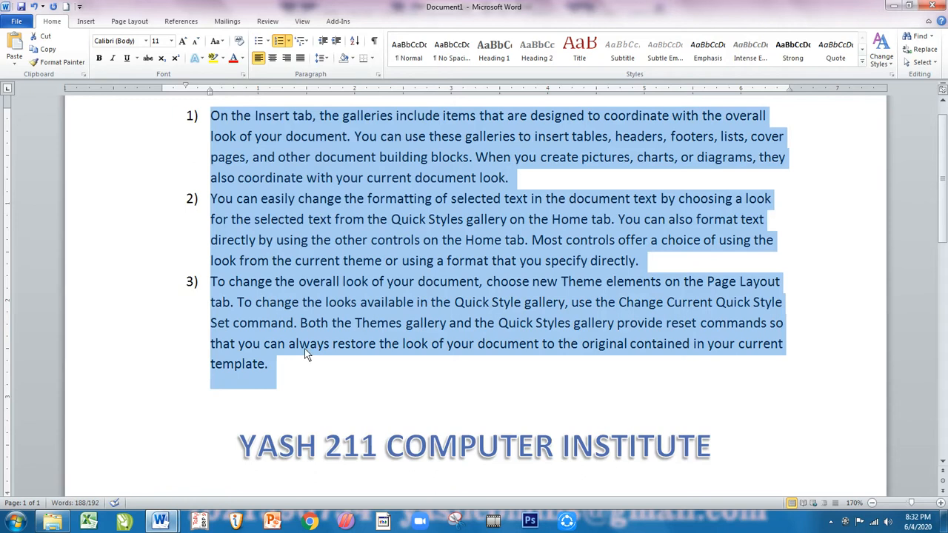
# Step: Add a fourth numbered item reading "I love computer" and start a fifth item
pyautogui.click(306, 369)
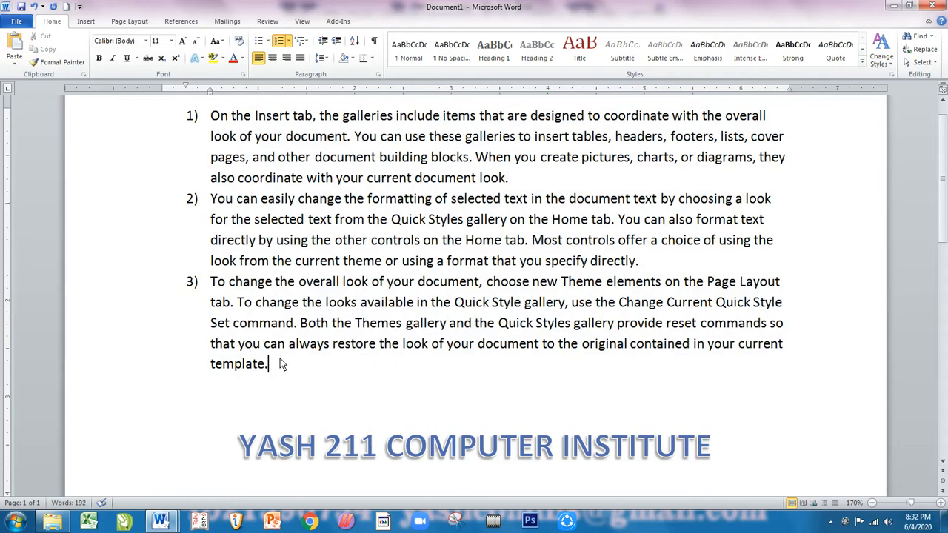
pyautogui.press('Return')
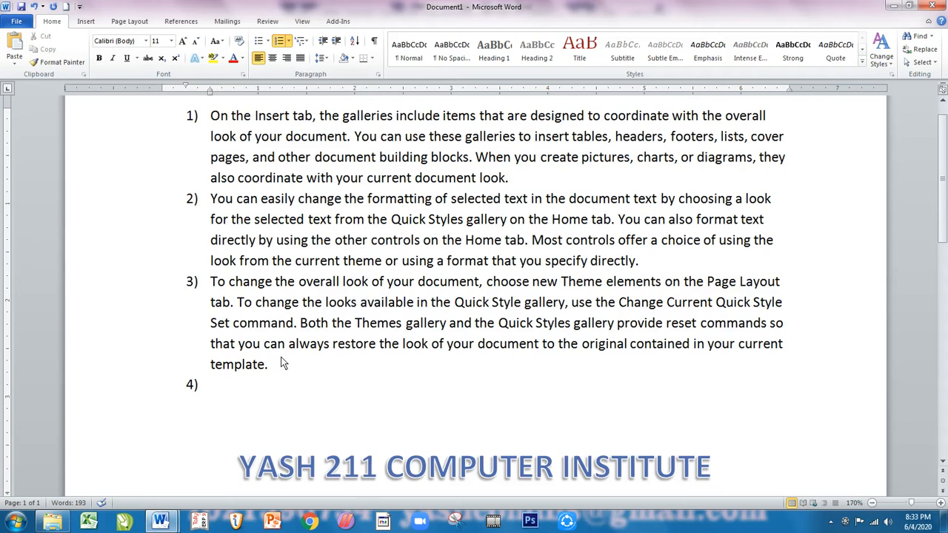
pyautogui.write('I love computer')
pyautogui.press('Return')
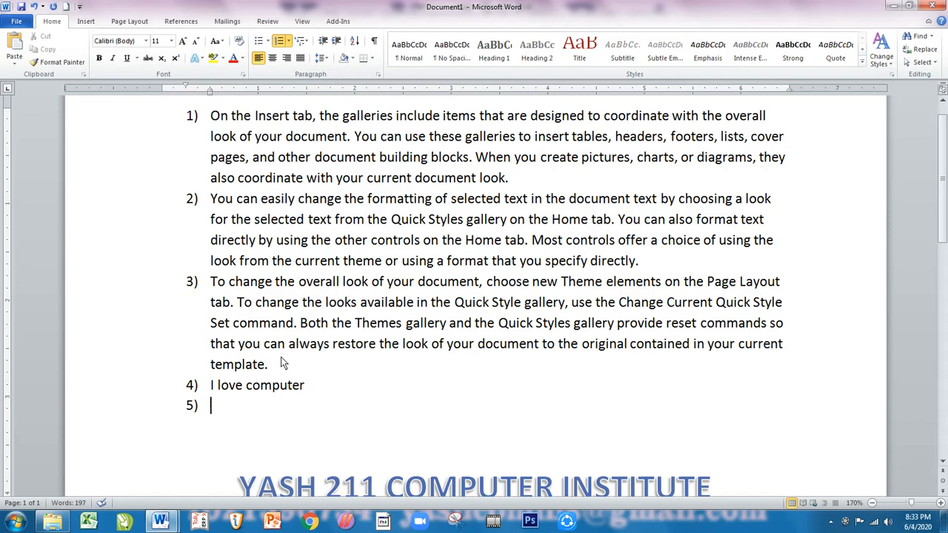
# Step: Delete the "I love computer" item and the empty line left below the third item
pyautogui.moveTo(250, 415); pyautogui.dragTo(294, 370)
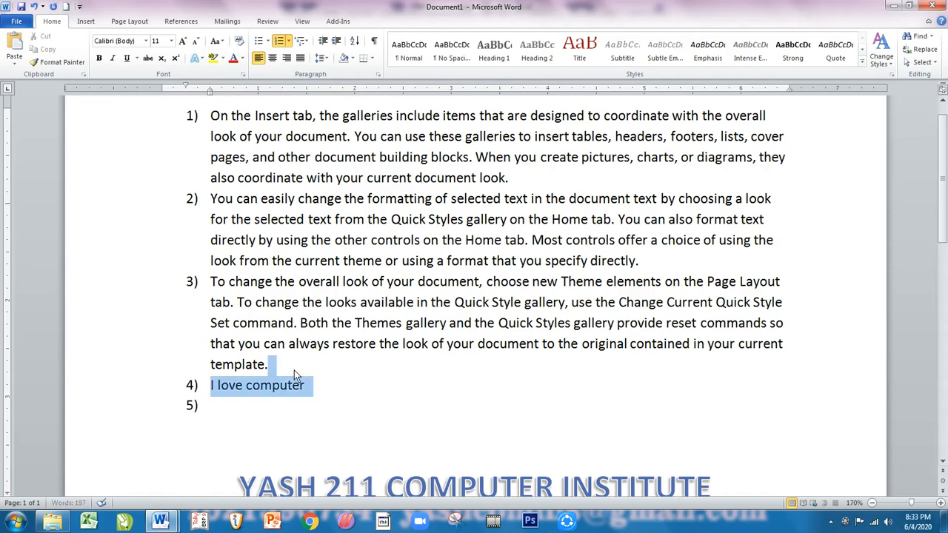
pyautogui.press('BackSpace')
pyautogui.press('BackSpace')
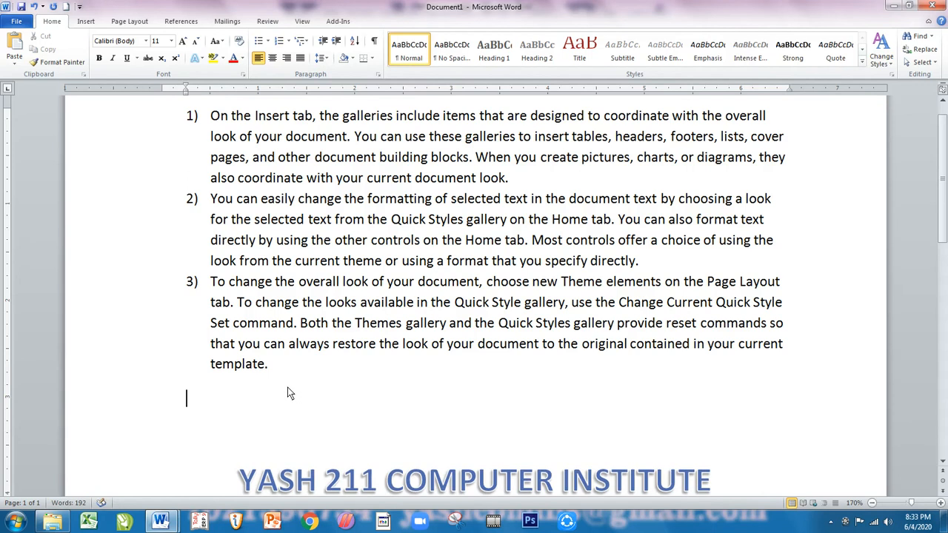
pyautogui.press('BackSpace')
pyautogui.press('BackSpace')
# Step: Remove the number from the second paragraph and undo that removal
pyautogui.click(209, 203)
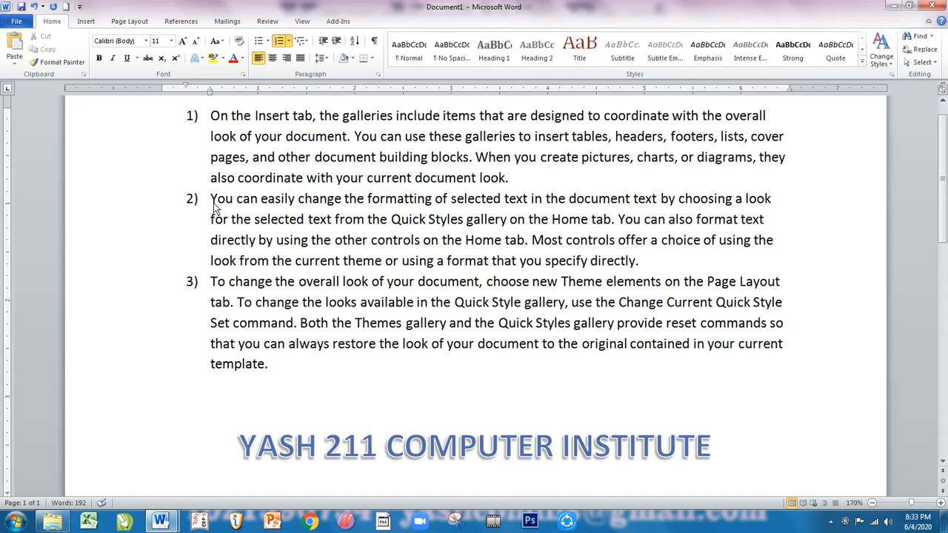
pyautogui.press('BackSpace')
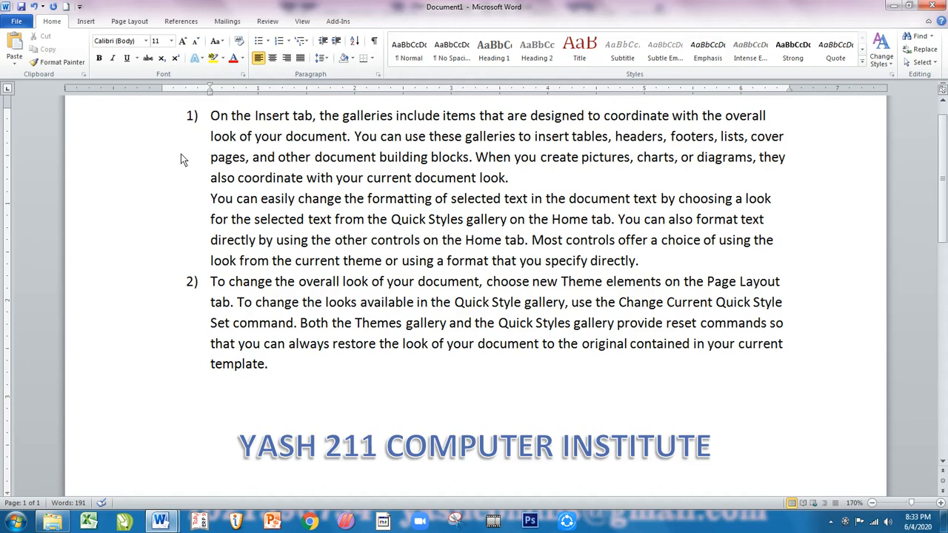
pyautogui.hotkey('ctrl', 'z')
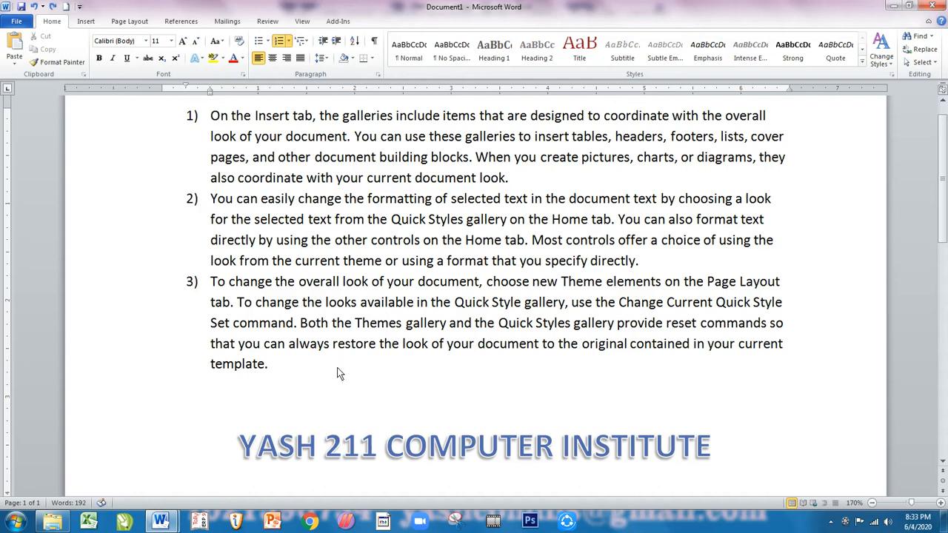
# Step: Add a fourth numbered item naming the Ctrl + Z shortcut, with "undo" in parentheses after it
pyautogui.click(337, 369)
pyautogui.press('Return')
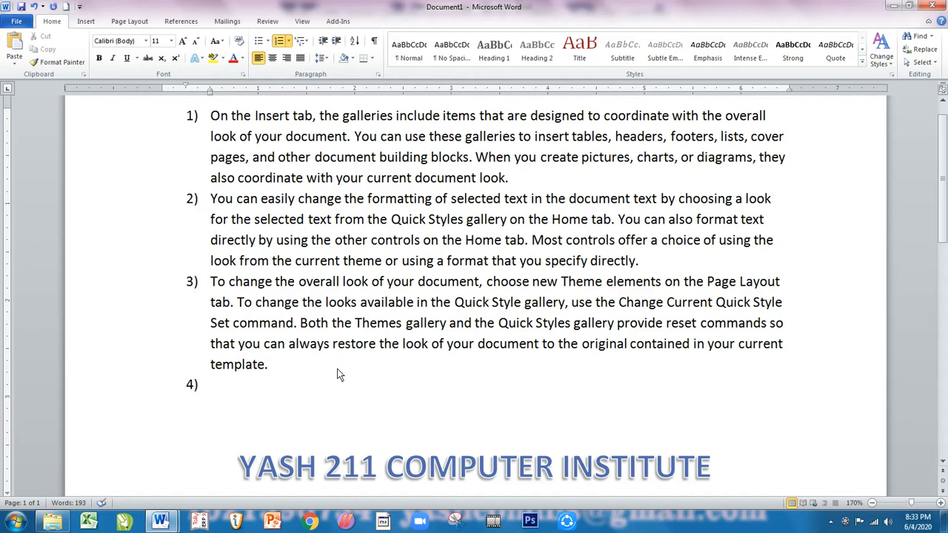
pyautogui.write('Ctrl + Z')
pyautogui.write('unde')
pyautogui.press('BackSpace')
pyautogui.write('o)')
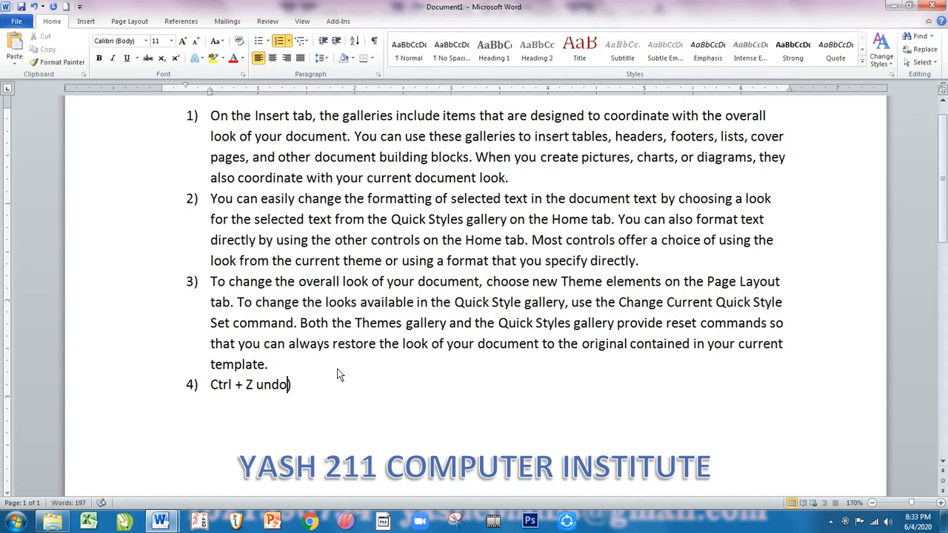
pyautogui.press('Left')
pyautogui.press('Left')
pyautogui.press('Left')
pyautogui.press('Left')
pyautogui.press('Left')
pyautogui.press('BackSpace')
pyautogui.write('(')
# Step: Delete the Ctrl + Z item and the empty line below the third list item
pyautogui.moveTo(328, 393); pyautogui.dragTo(212, 386)
pyautogui.click(244, 388)
pyautogui.press('Delete')
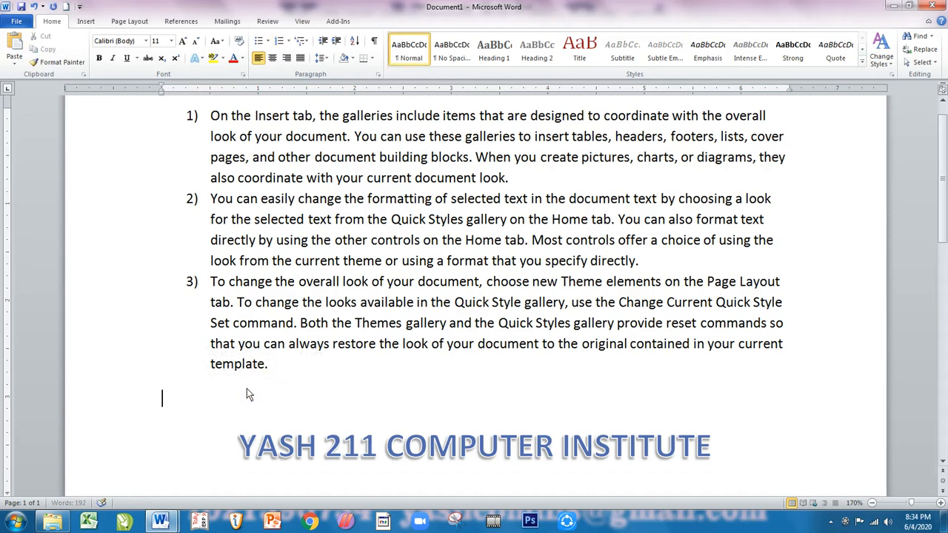
pyautogui.press('BackSpace')
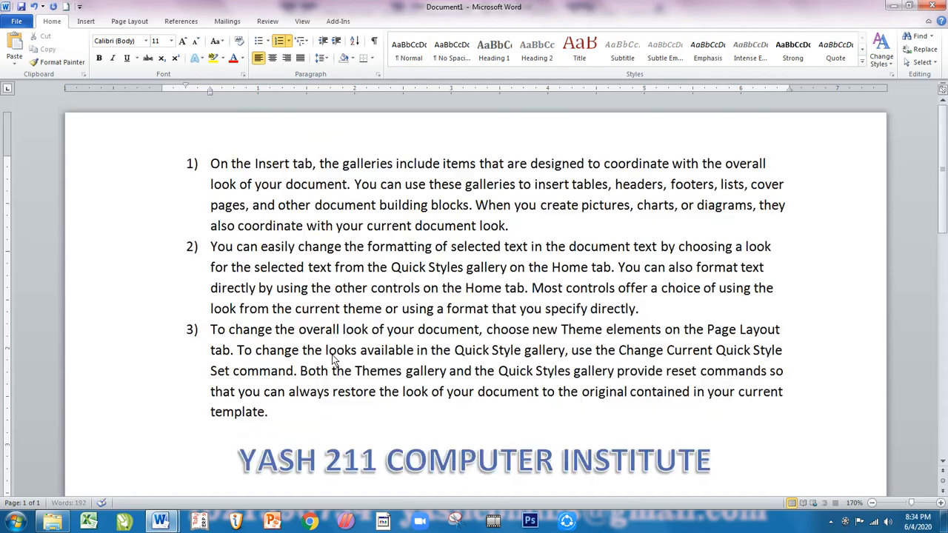
# Step: Add a fourth numbered item reading "My fev Movies" and start an empty item below it
pyautogui.click(288, 41)
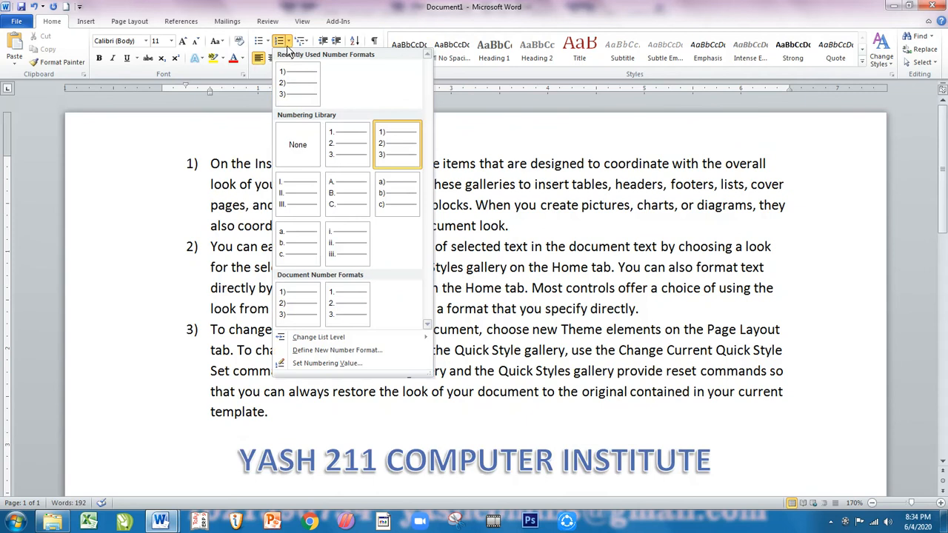
pyautogui.click(237, 265)
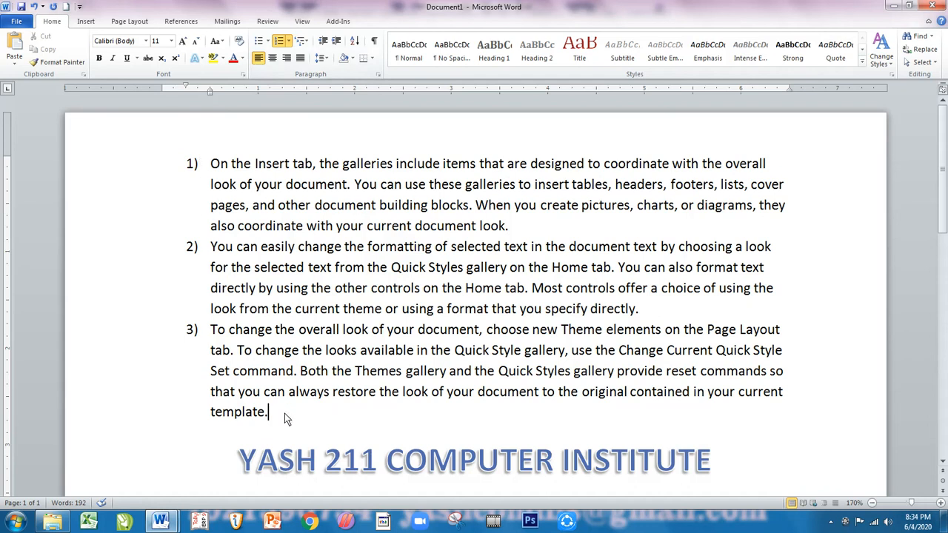
pyautogui.press('Return')
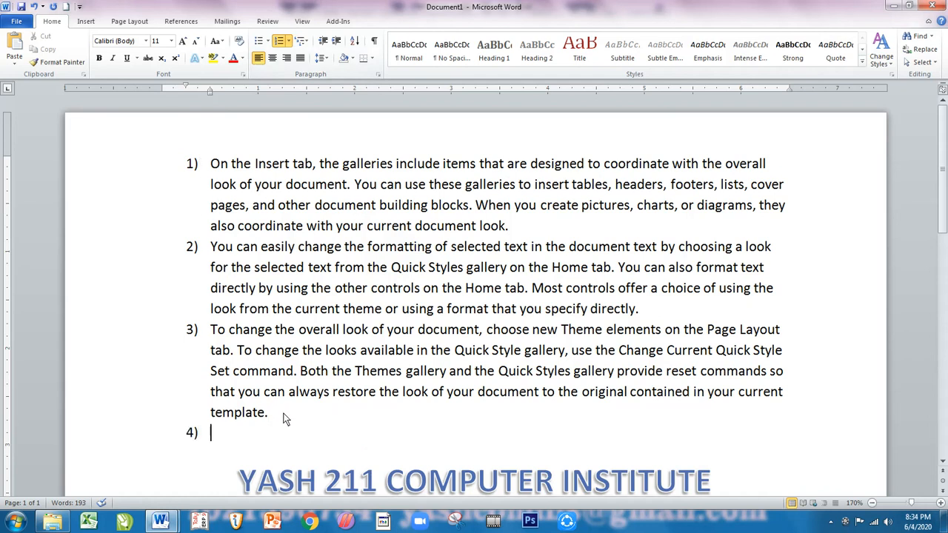
pyautogui.write('My fev Movies')
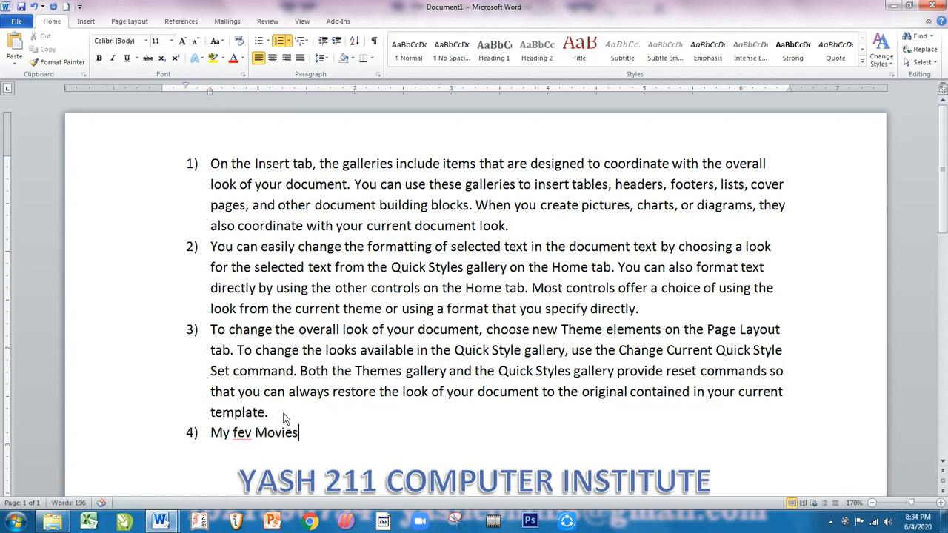
pyautogui.press('Return')
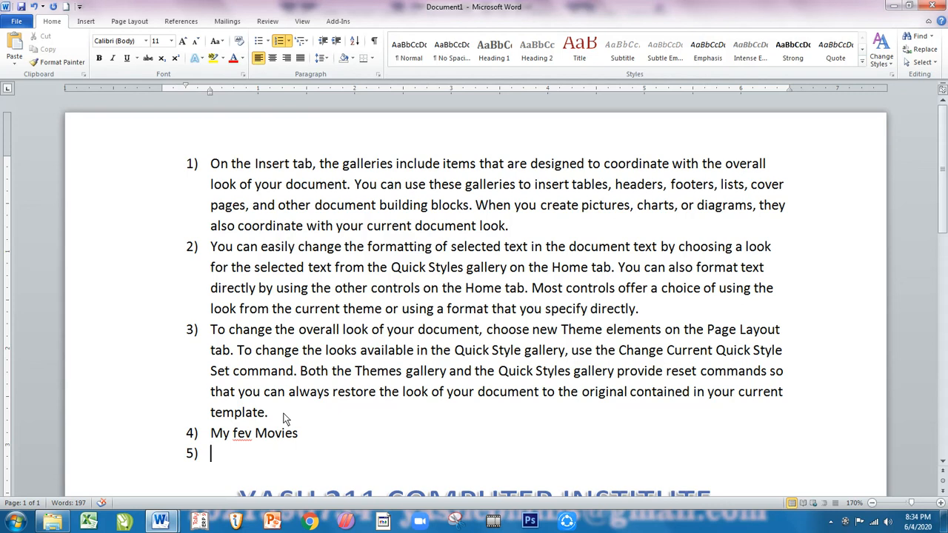
# Step: Apply the 1) a) i) multilevel list format to the four numbered items
pyautogui.moveTo(224, 456); pyautogui.dragTo(203, 166)
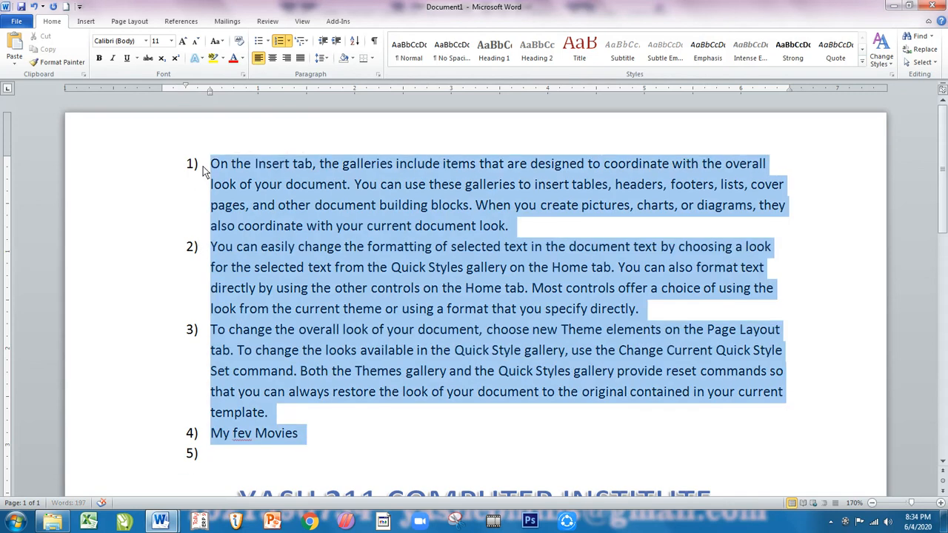
pyautogui.click(302, 42)
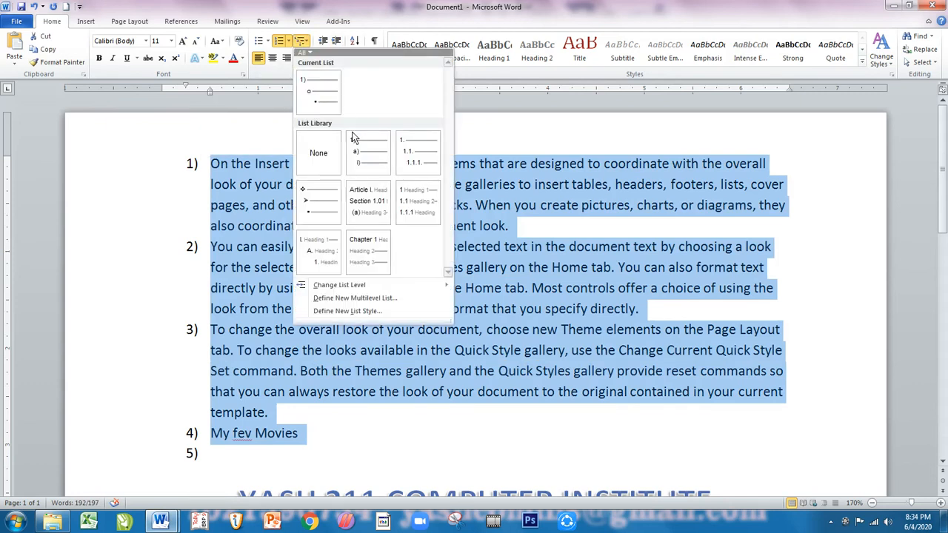
pyautogui.moveTo(350, 150)
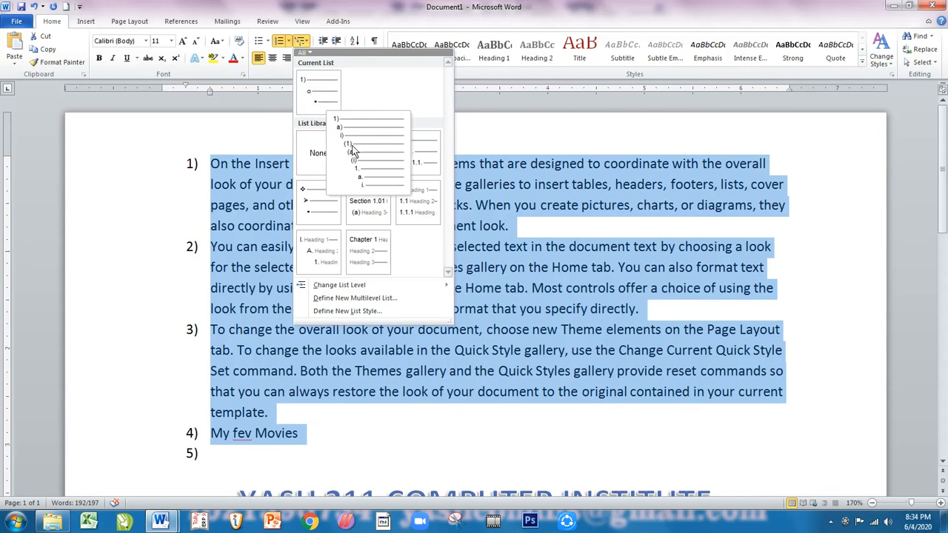
pyautogui.click(357, 153)
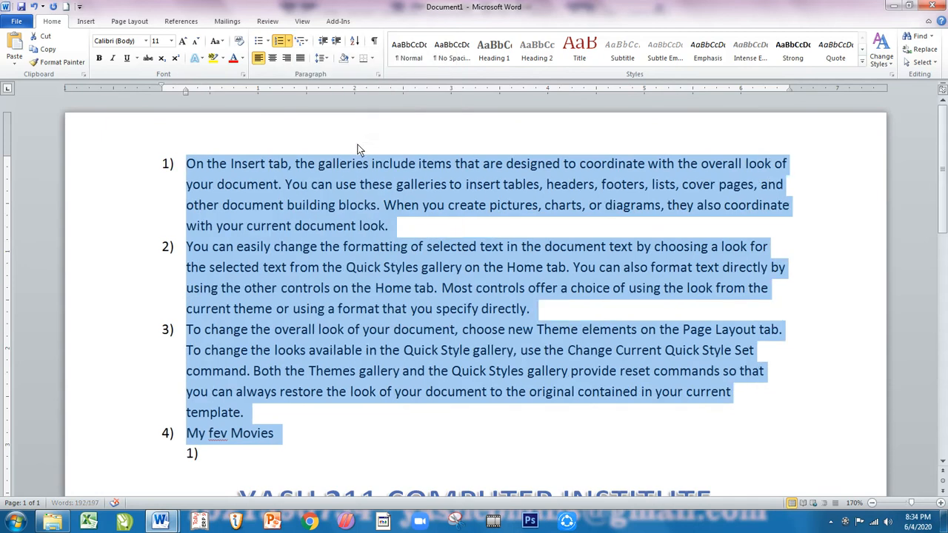
# Step: Replace the stray sub-item below "My fev Movies" with a new empty main-level item
pyautogui.click(233, 454)
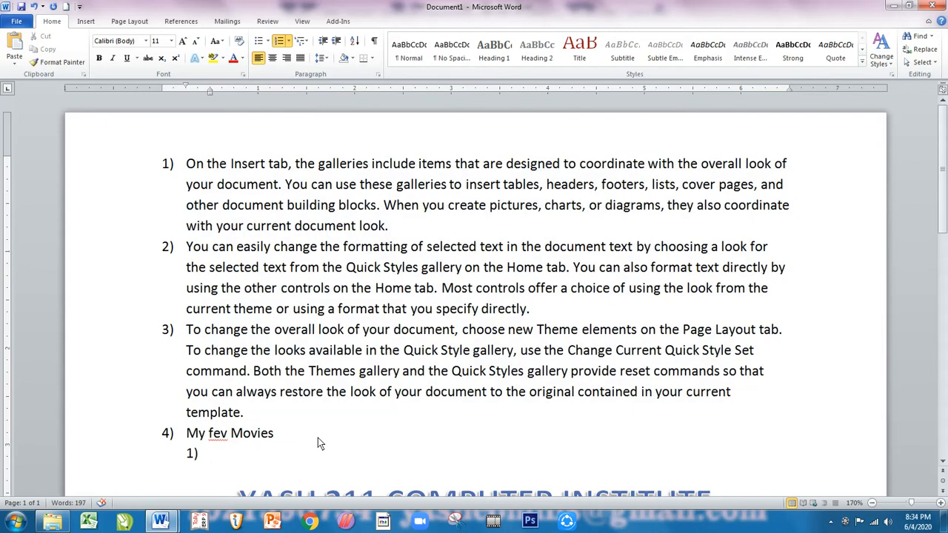
pyautogui.press('BackSpace')
pyautogui.press('BackSpace')
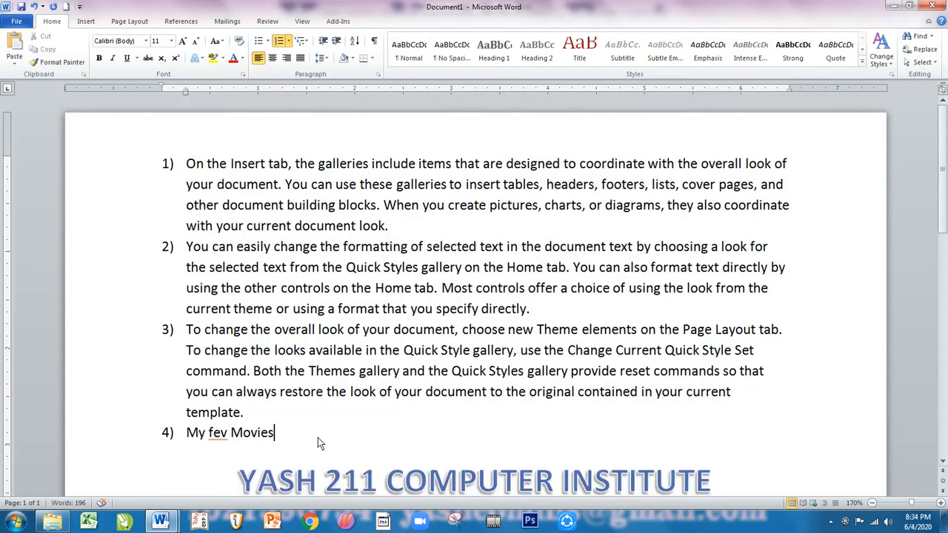
pyautogui.press('Return')
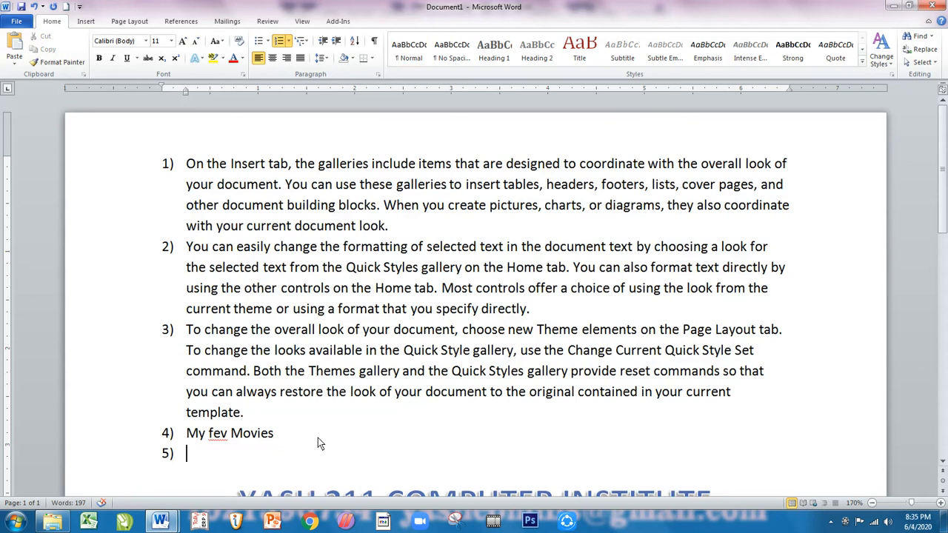
# Step: Switch the empty item below "My fev Movies" between main level and sub-level, leaving it as sub-item a)
pyautogui.click(337, 44)
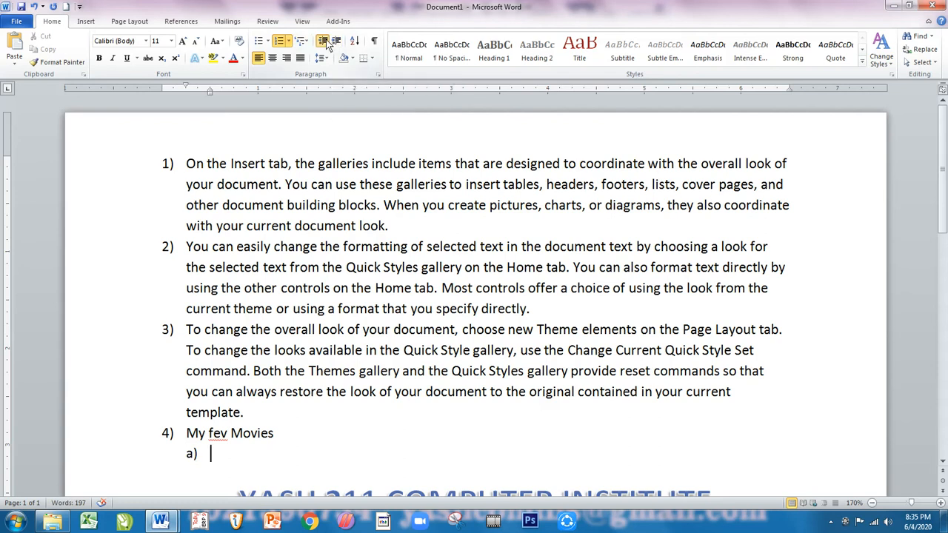
pyautogui.click(327, 42)
pyautogui.click(333, 42)
pyautogui.click(323, 43)
pyautogui.click(332, 43)
pyautogui.click(324, 43)
pyautogui.click(337, 42)
# Step: Enter "Don" and "Kick" as lettered sub-items of "My fev Movies" and start another item
pyautogui.write('Don')
pyautogui.press('Return')
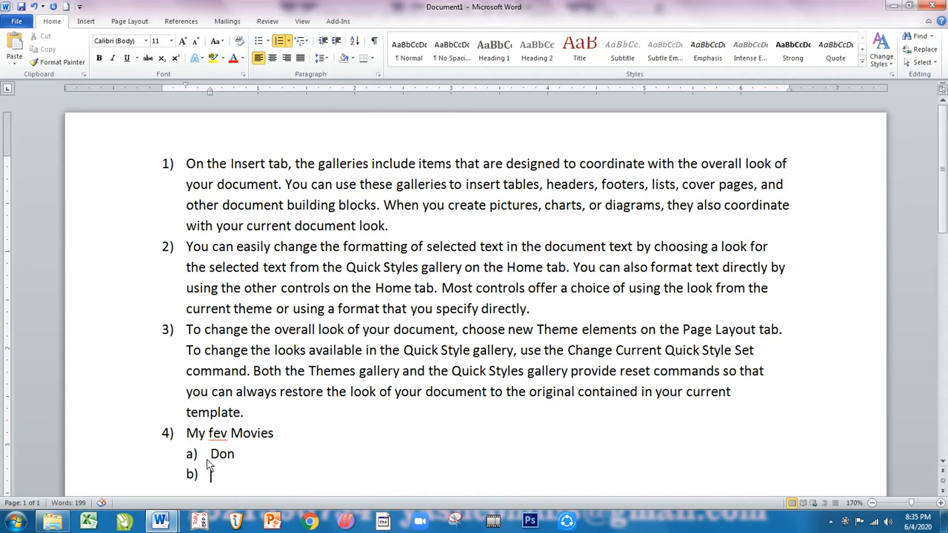
pyautogui.write('Kick')
pyautogui.press('Return')
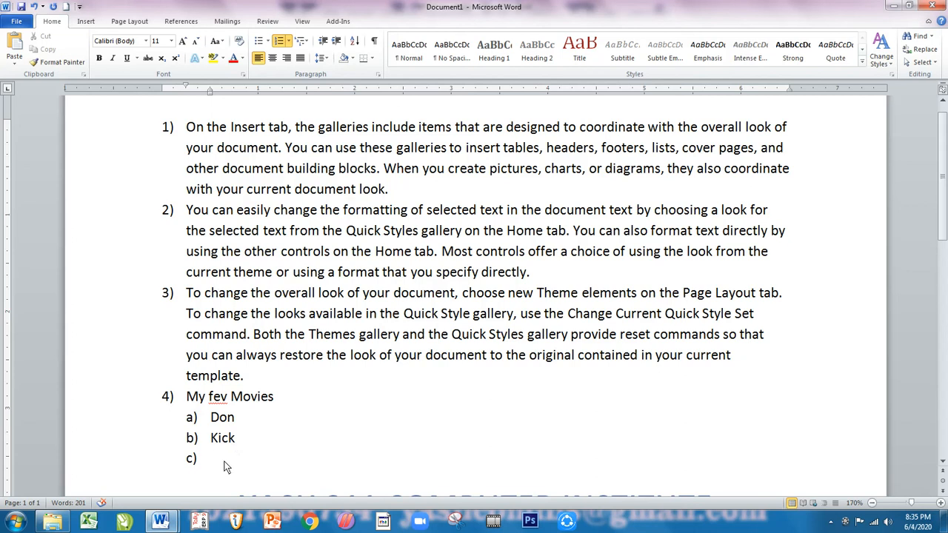
# Step: Promote the empty item below "Kick" to the main level, enter "My fev Food", and start another item
pyautogui.click(323, 41)
pyautogui.write('M')
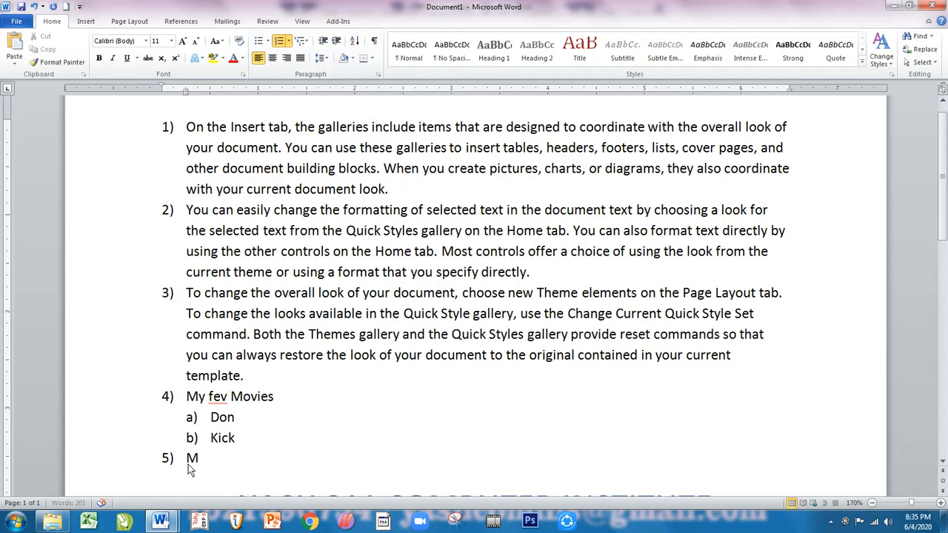
pyautogui.write('y fev Food')
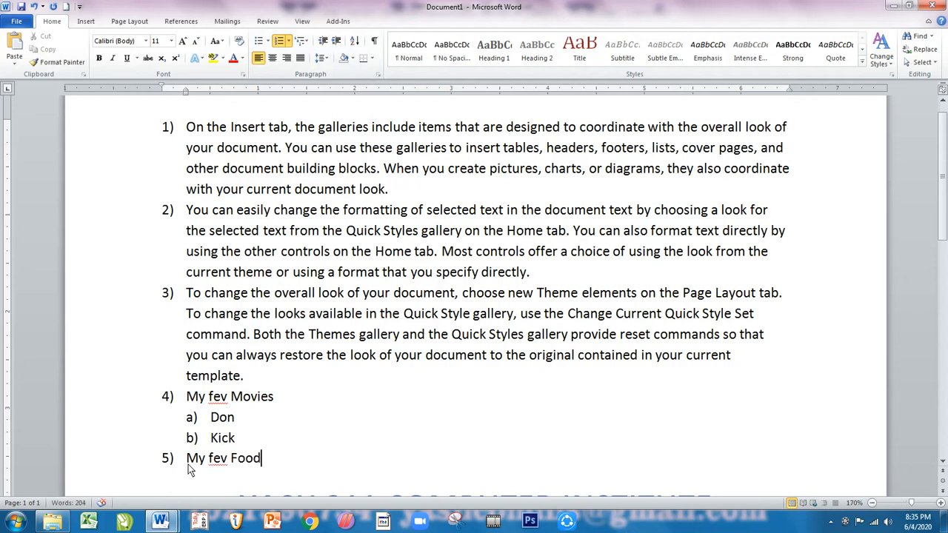
pyautogui.press('Return')
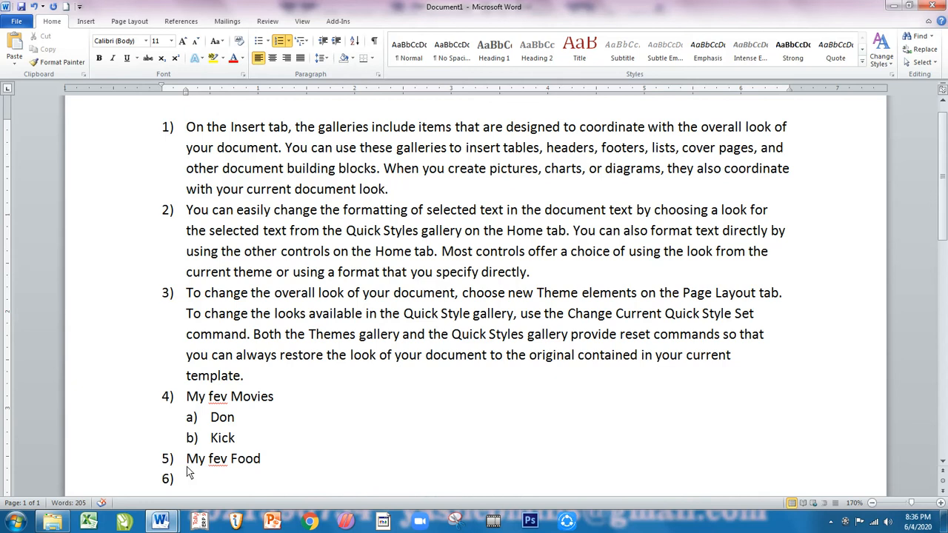
# Step: Add "Gulbjamun" and "Dhokla" as lettered sub-items of "My fev Food", and end the list with an unnumbered line
pyautogui.click(337, 44)
pyautogui.scroll(-1, 359, 297)
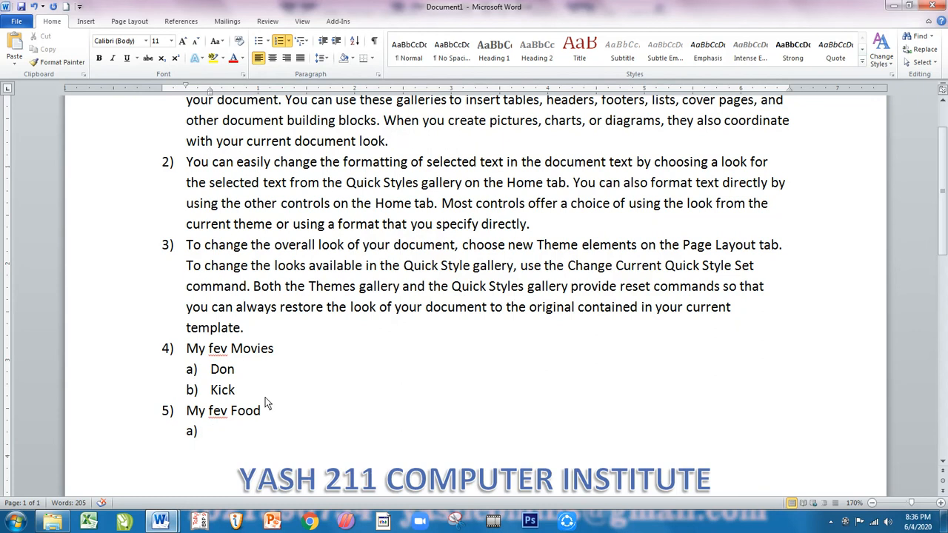
pyautogui.write('Go')
pyautogui.press('BackSpace')
pyautogui.write('ulbjan')
pyautogui.press('BackSpace')
pyautogui.write('mun')
pyautogui.press('Return')
pyautogui.write('Dho')
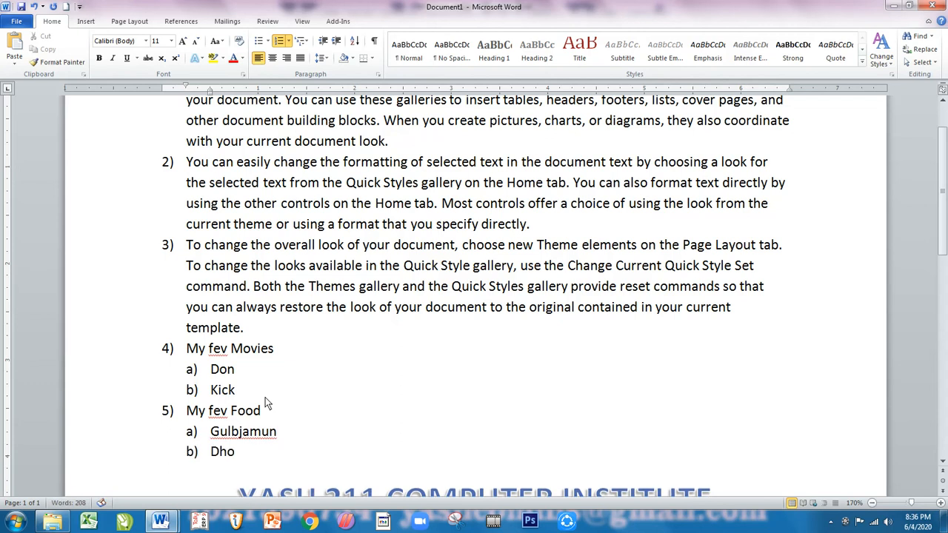
pyautogui.write('kla')
pyautogui.press('Return')
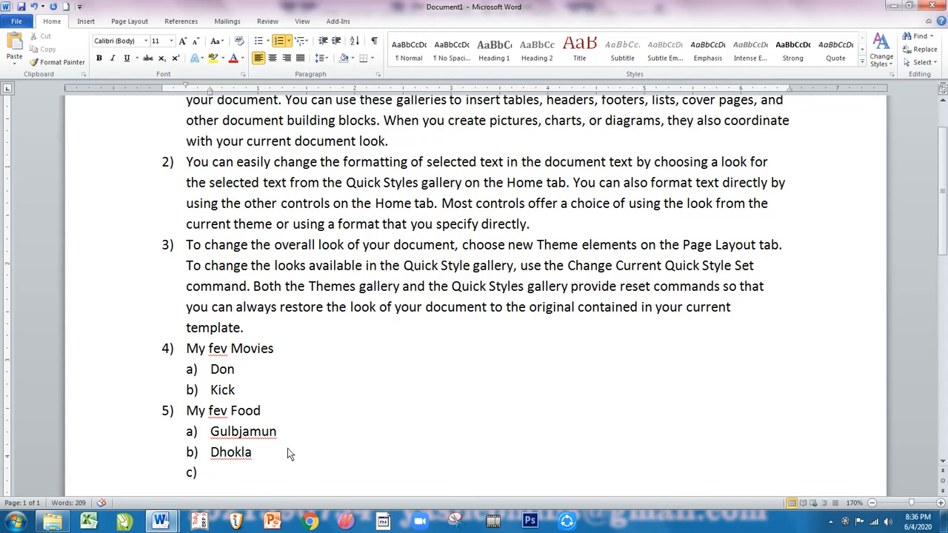
pyautogui.click(325, 46)
pyautogui.press('BackSpace')
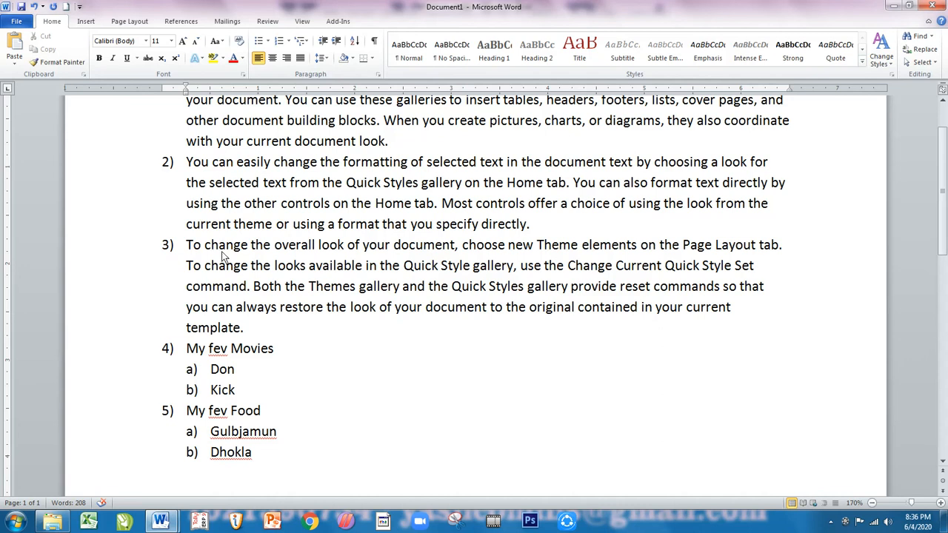
pyautogui.scroll(2, 222, 258)
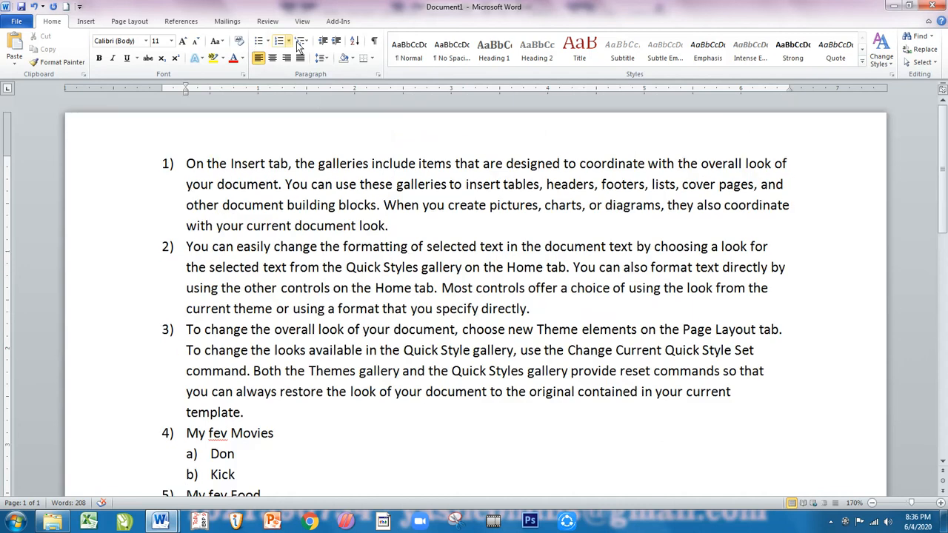
pyautogui.scroll(-2, 311, 237)
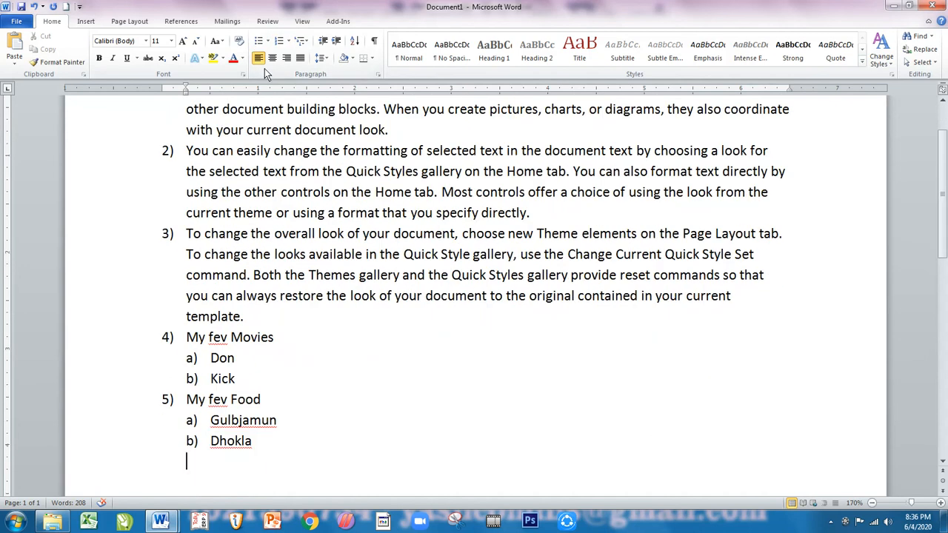
pyautogui.click(290, 42)
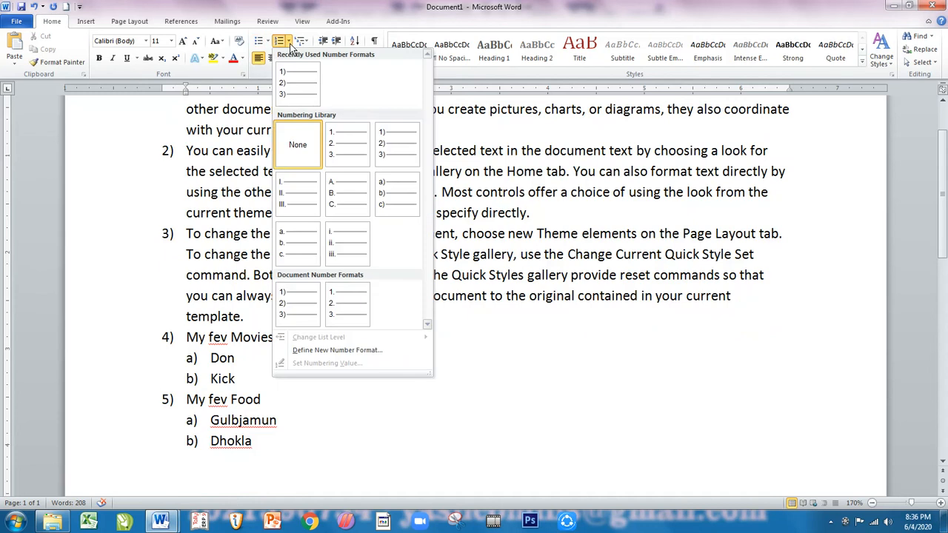
pyautogui.click(306, 42)
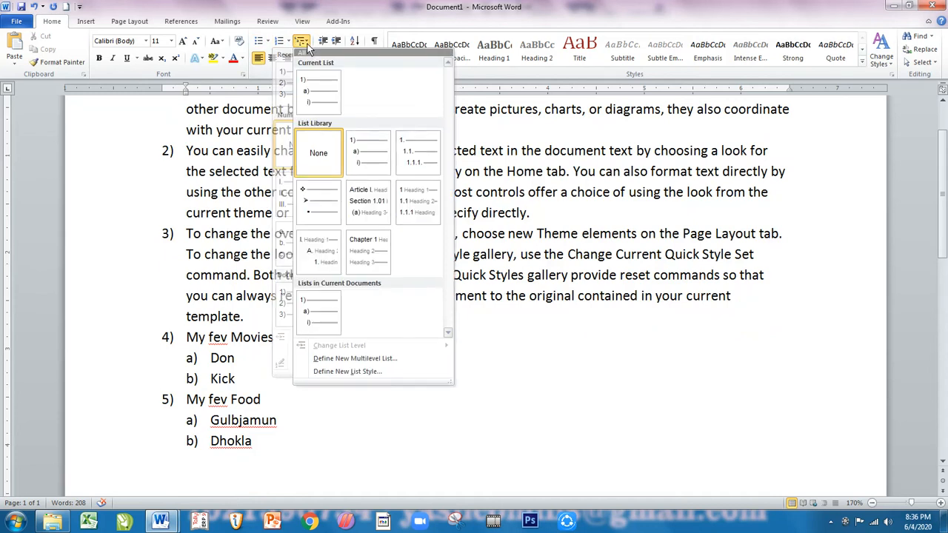
pyautogui.click(261, 227)
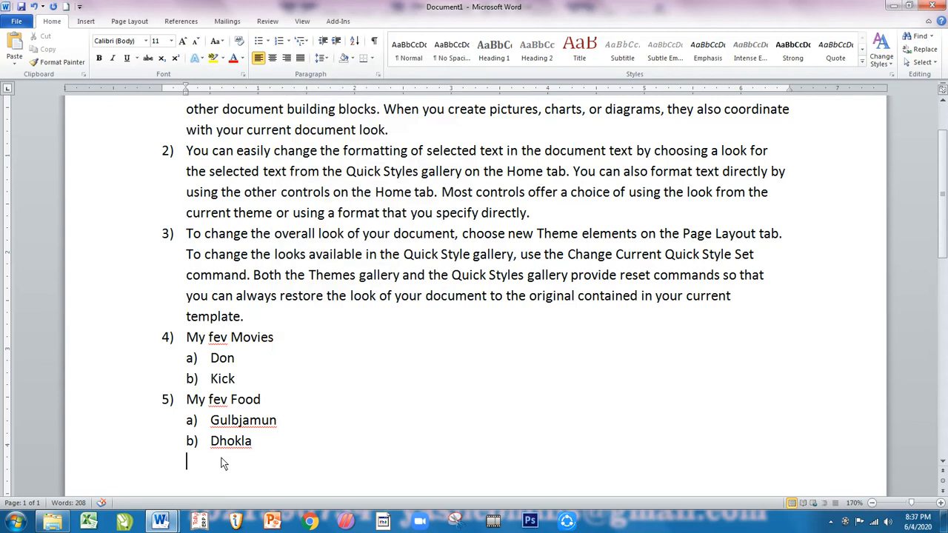
# Step: Delete the "My fev Movies" and "My fev Food" items together with all their sub-items
pyautogui.moveTo(261, 448); pyautogui.dragTo(258, 320)
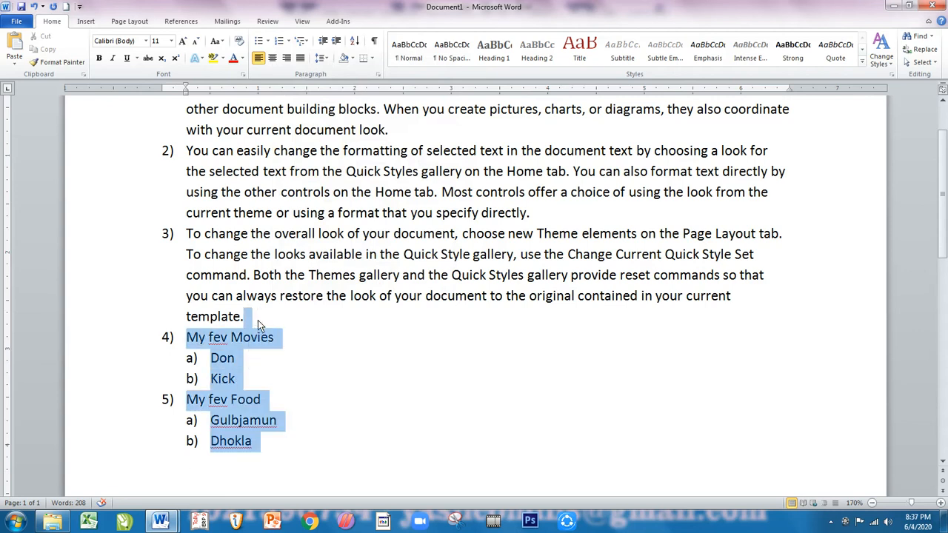
pyautogui.press('Delete')
pyautogui.scroll(1, 260, 320)
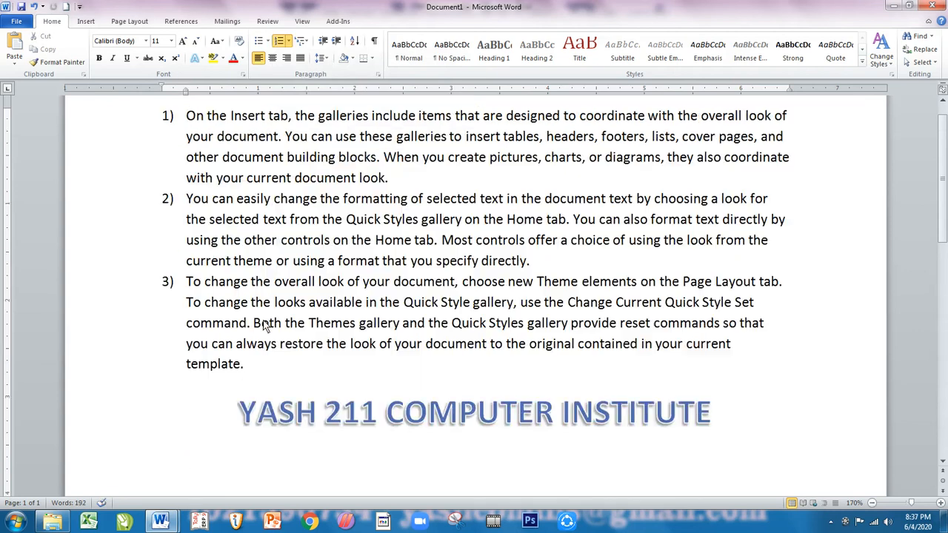
# Step: Turn the numbering of all three paragraphs off, on and off again, and undo the last removal
pyautogui.moveTo(240, 357); pyautogui.dragTo(182, 111)
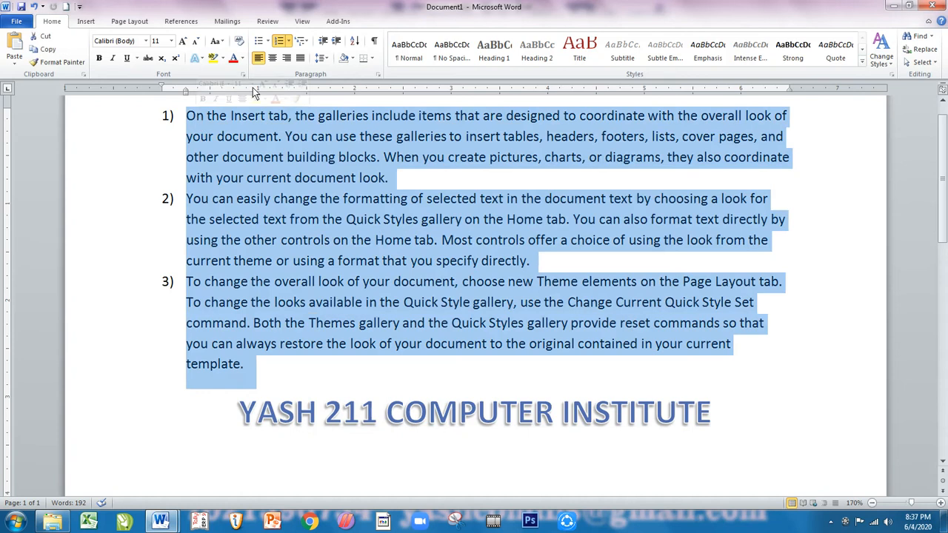
pyautogui.click(279, 41)
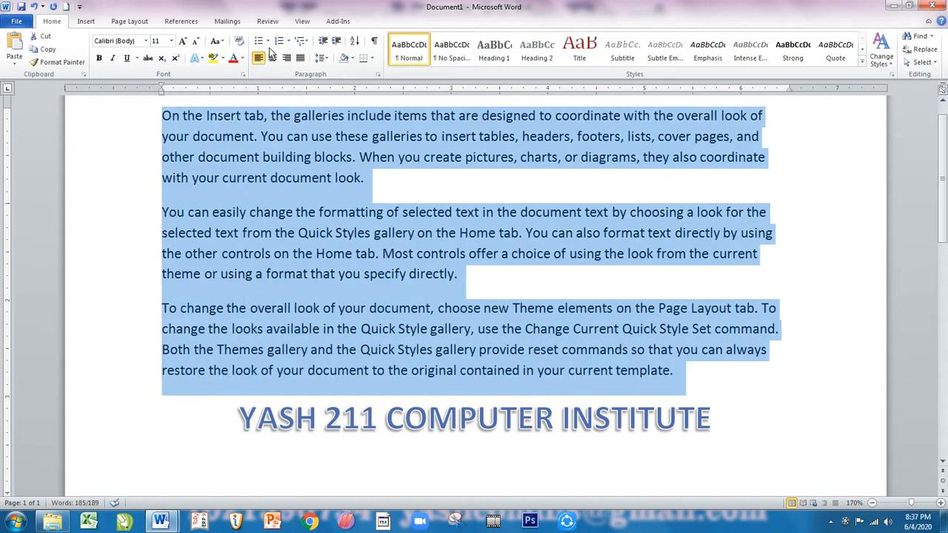
pyautogui.click(279, 42)
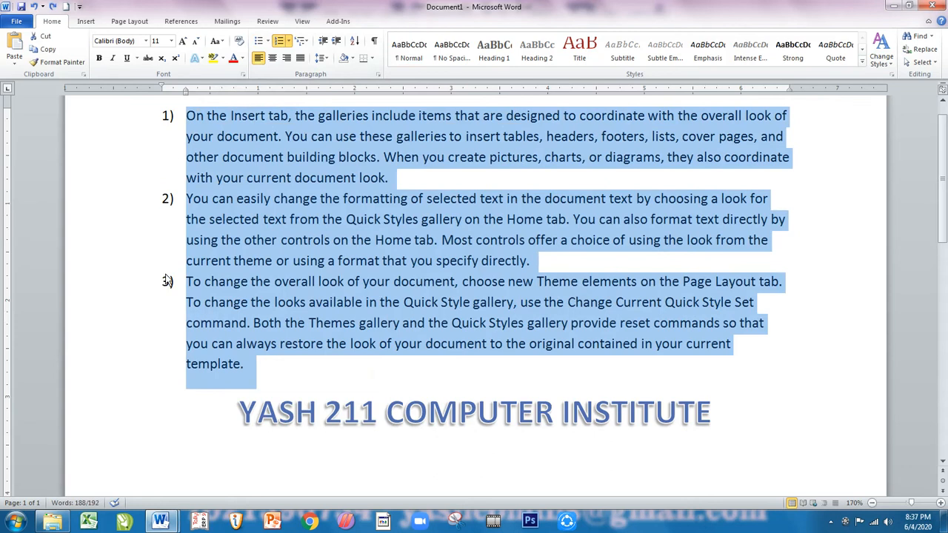
pyautogui.click(279, 42)
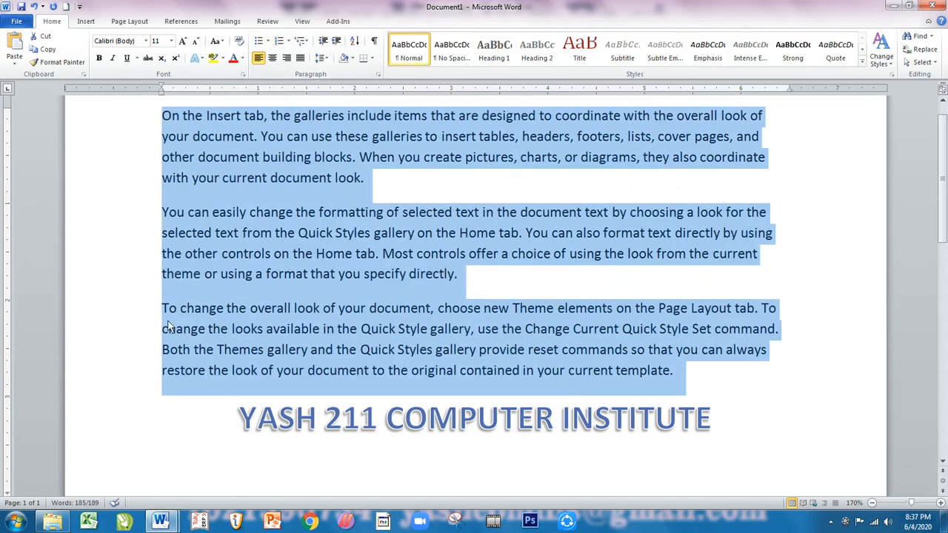
pyautogui.hotkey('ctrl', 'z')
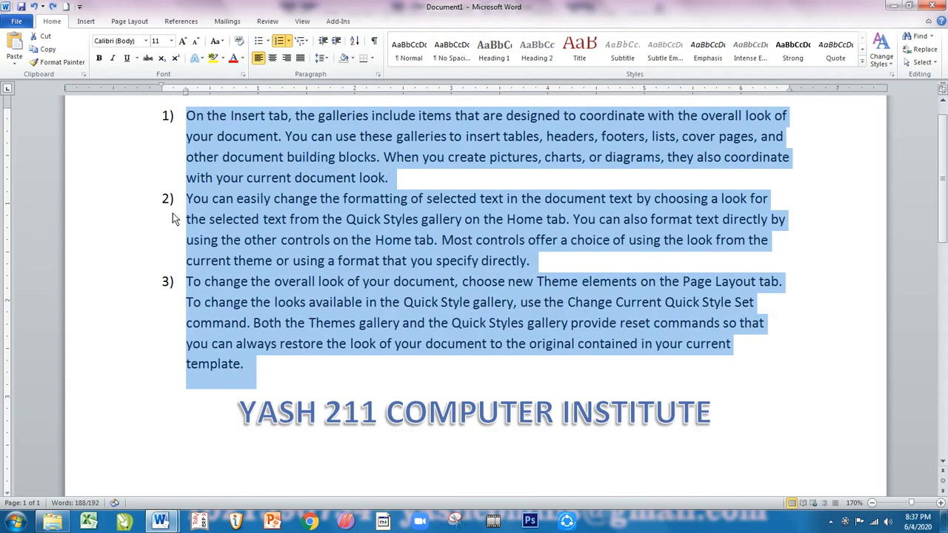
# Step: Remove the numbering from all three paragraphs by choosing the None number format
pyautogui.click(288, 43)
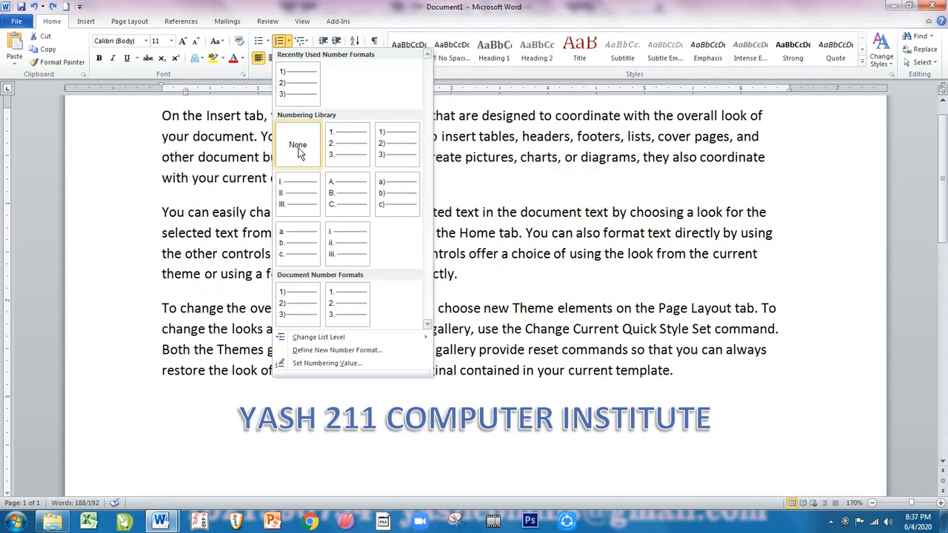
pyautogui.click(300, 152)
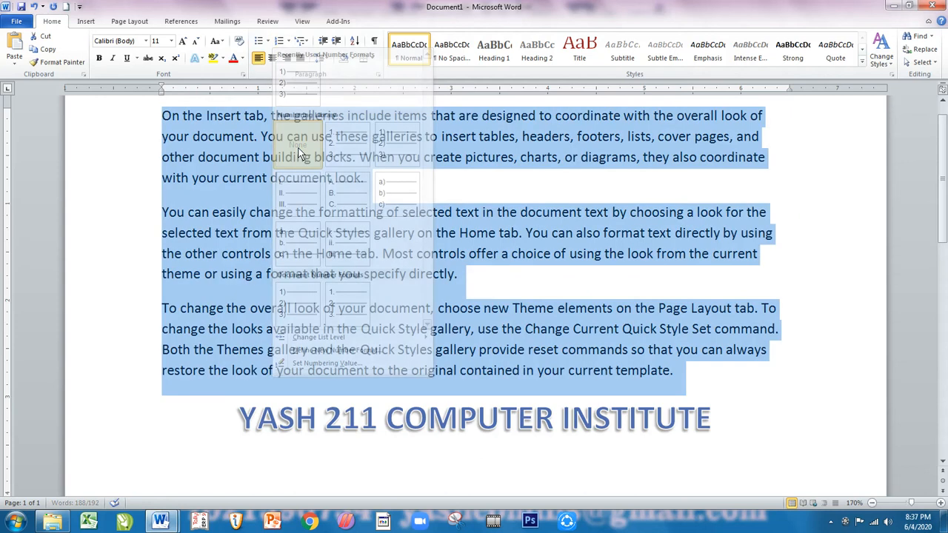
pyautogui.click(289, 42)
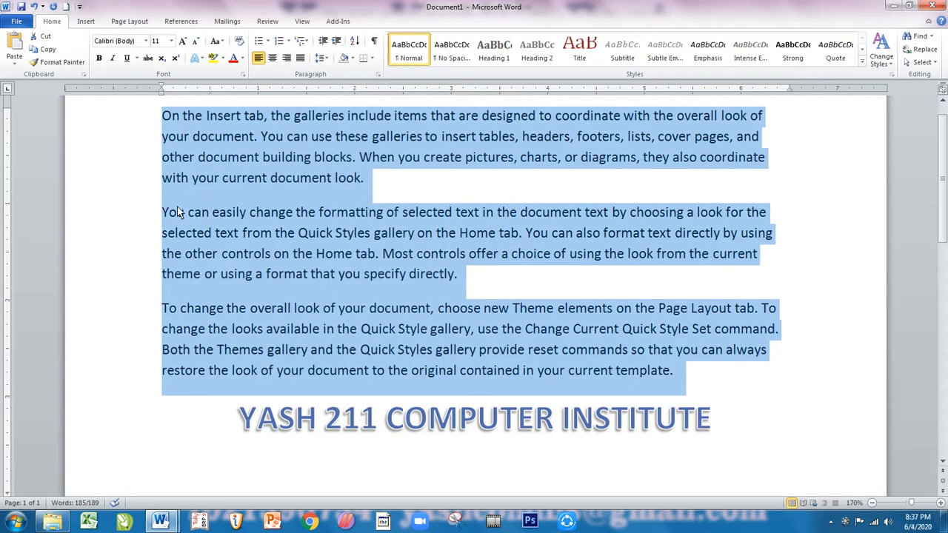
# Step: Add a line of filler text "sdfsdfdsfdsf" below the third paragraph and delete it again
pyautogui.click(709, 389)
pyautogui.press('Return')
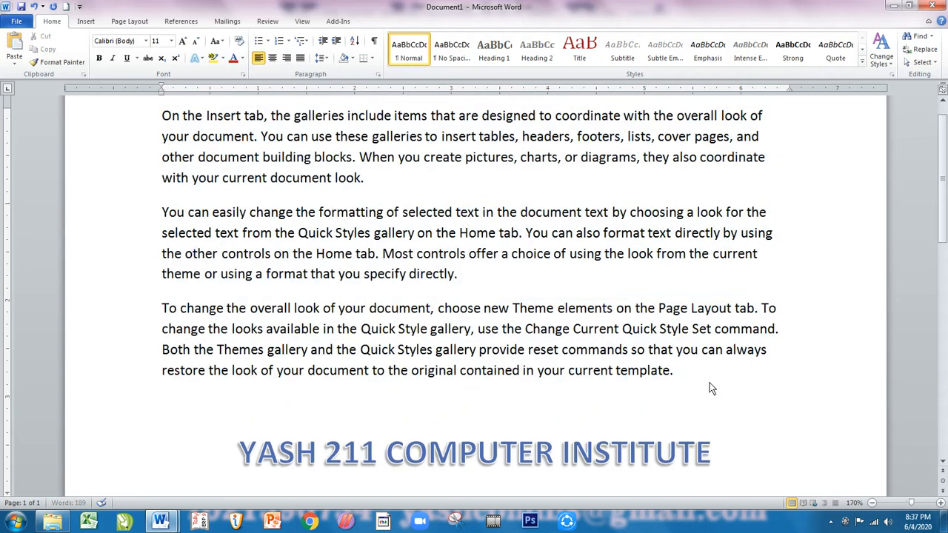
pyautogui.write('sdfsdfsdf')
pyautogui.write('dsfdsf')
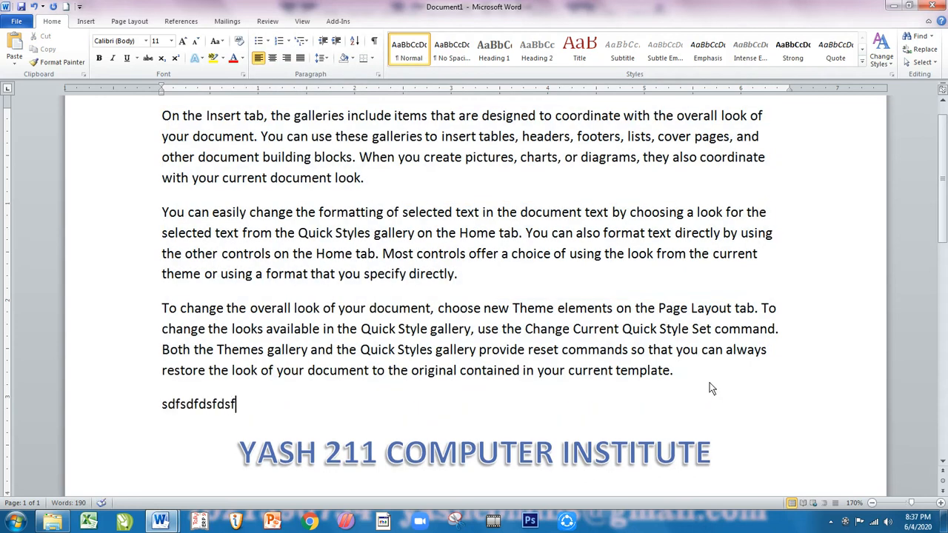
pyautogui.hotkey('shift', 'Home')
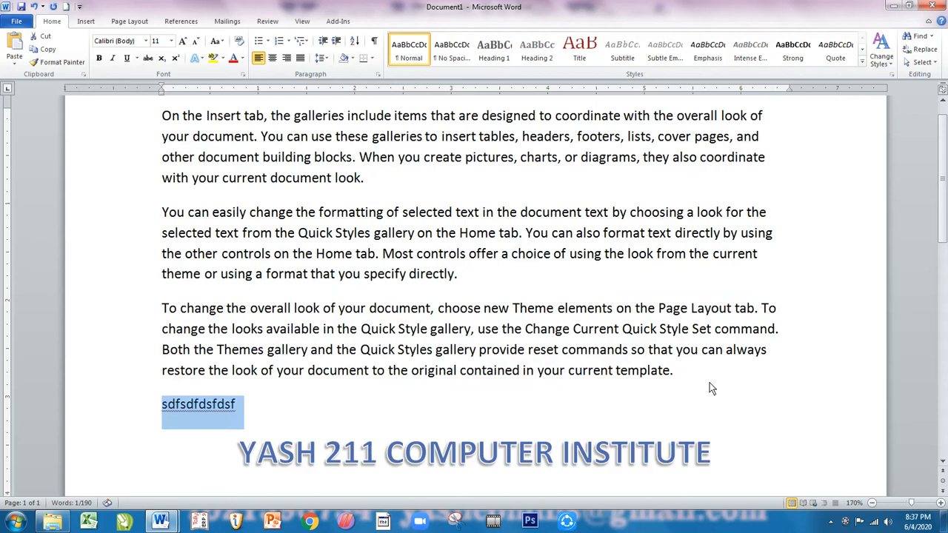
pyautogui.press('Delete')
pyautogui.press('Delete')
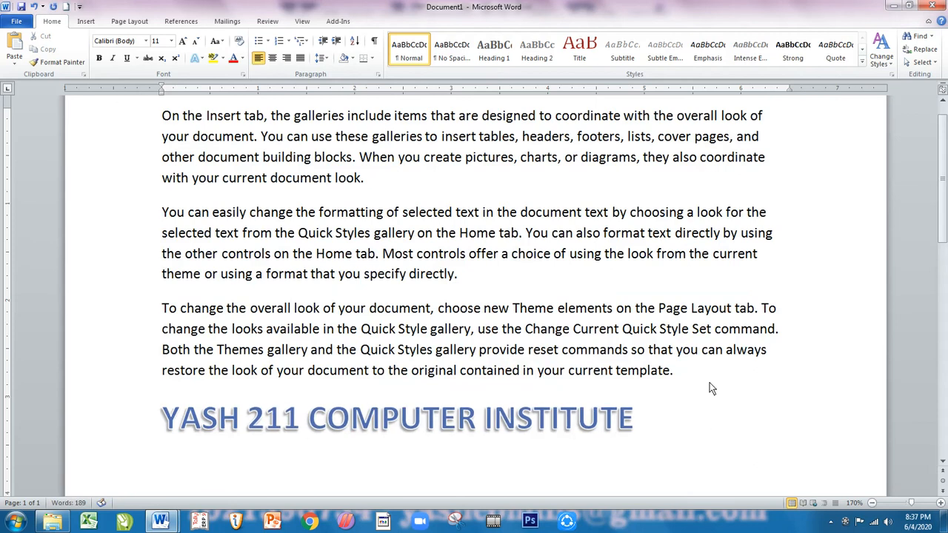
# Step: Centre all three body paragraphs above the heading, and change their alignment to right
pyautogui.moveTo(676, 371); pyautogui.dragTo(161, 118)
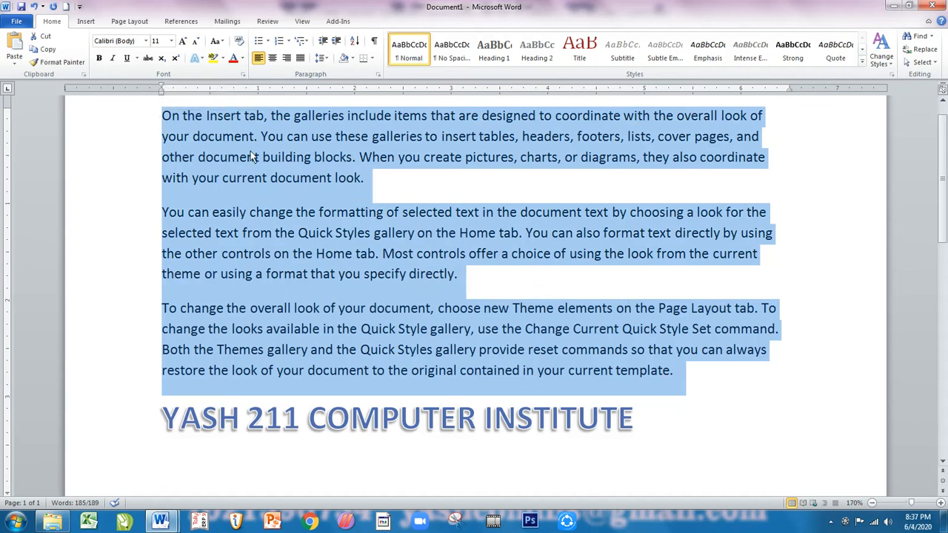
pyautogui.click(271, 59)
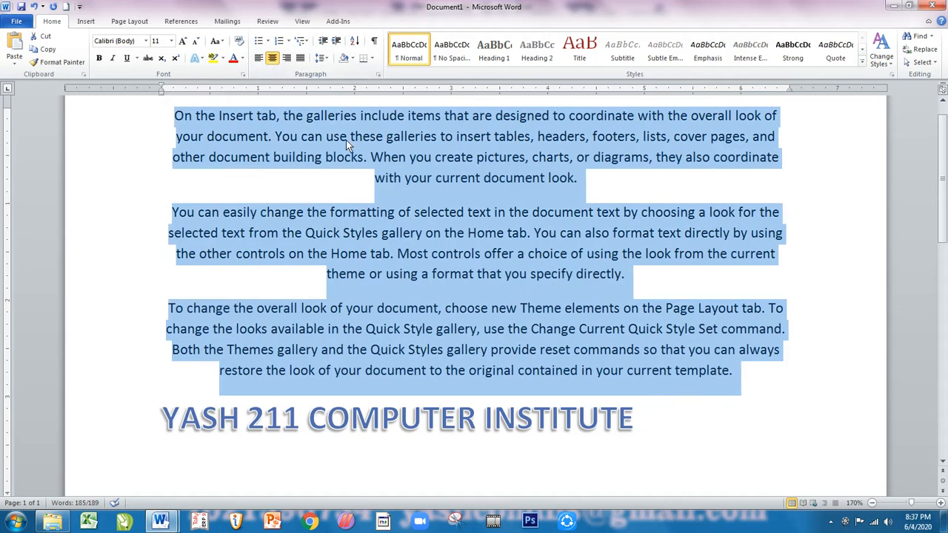
pyautogui.click(288, 57)
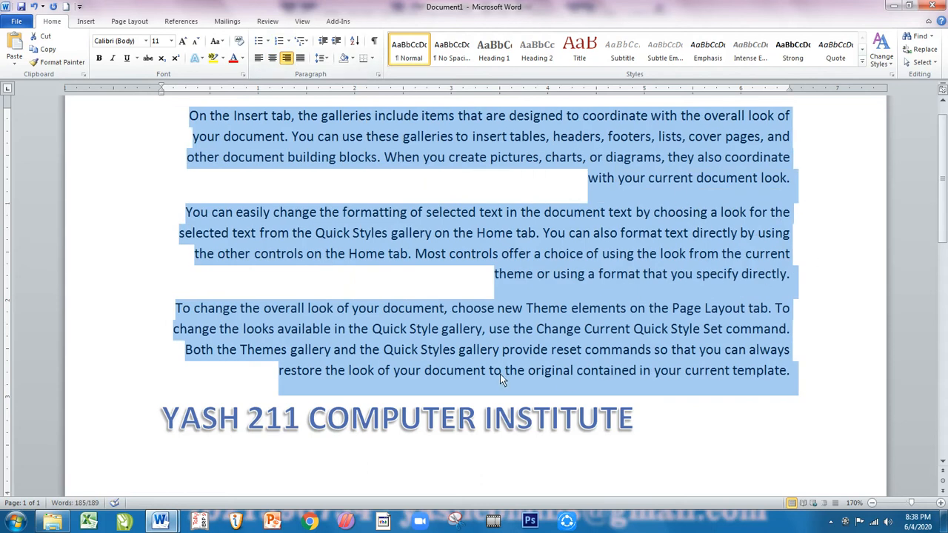
# Step: Add a right-aligned line introducing the author by name and a line "I love computer" below the third paragraph, and delete both lines
pyautogui.click(800, 385)
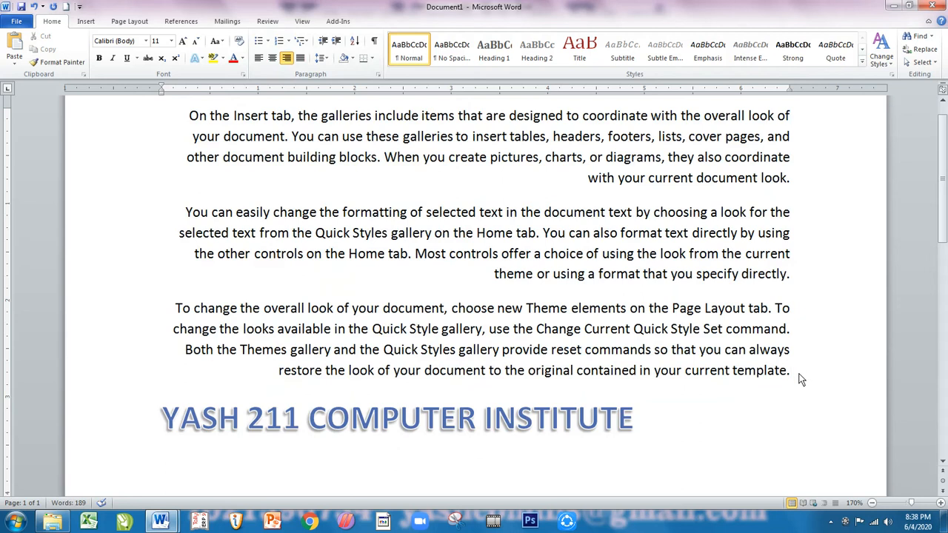
pyautogui.press('Return')
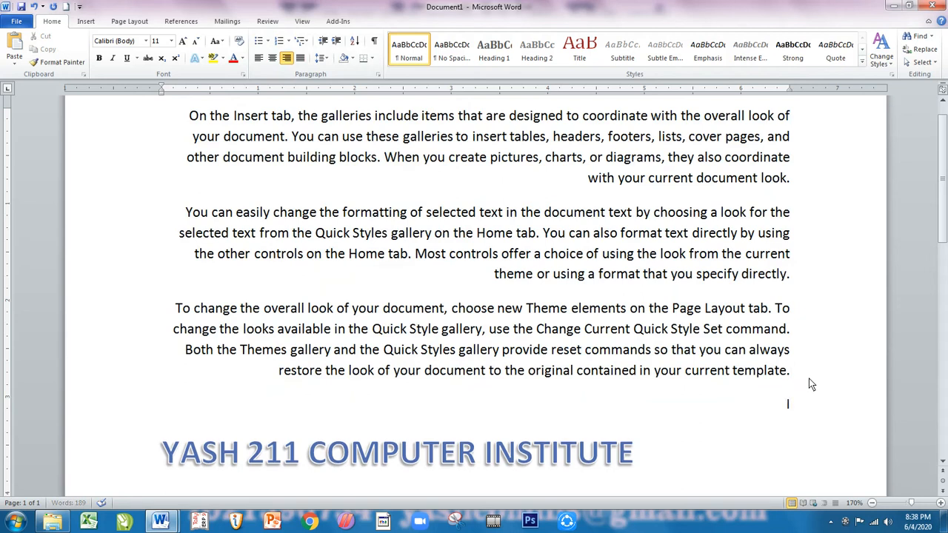
pyautogui.write('I am yash soni')
pyautogui.press('Return')
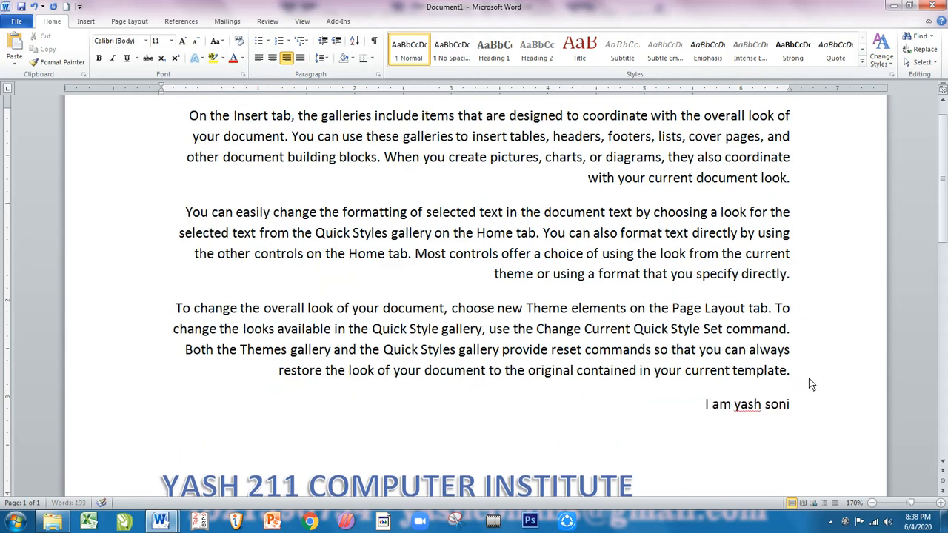
pyautogui.write('I love')
pyautogui.press('BackSpace')
pyautogui.press('BackSpace')
pyautogui.write('ove computer')
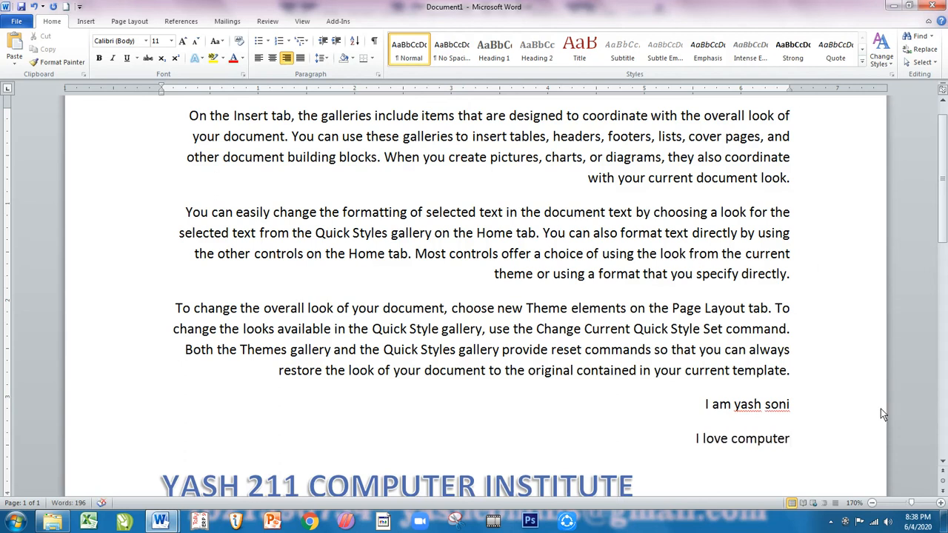
pyautogui.moveTo(820, 448); pyautogui.dragTo(178, 116)
pyautogui.press('Delete')
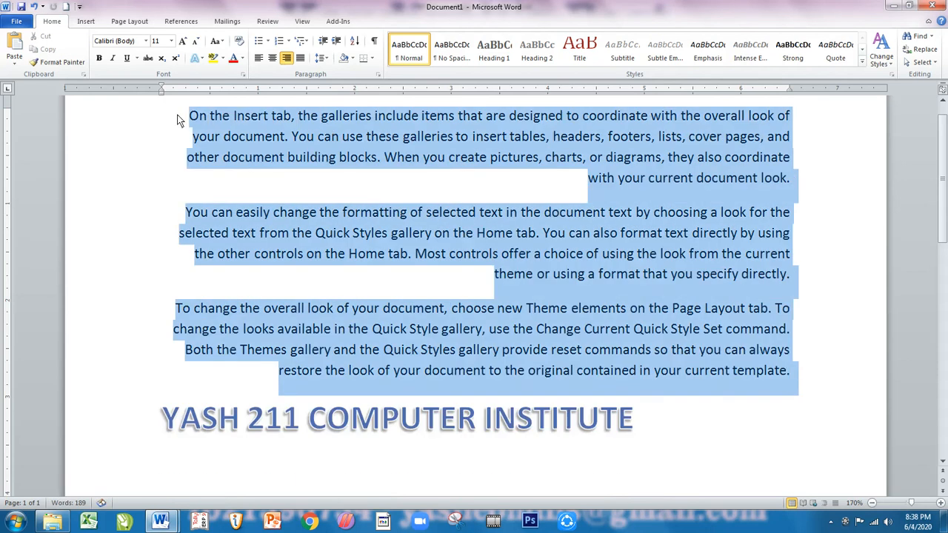
# Step: Left-align the three selected paragraphs, and change their alignment to justified
pyautogui.click(263, 59)
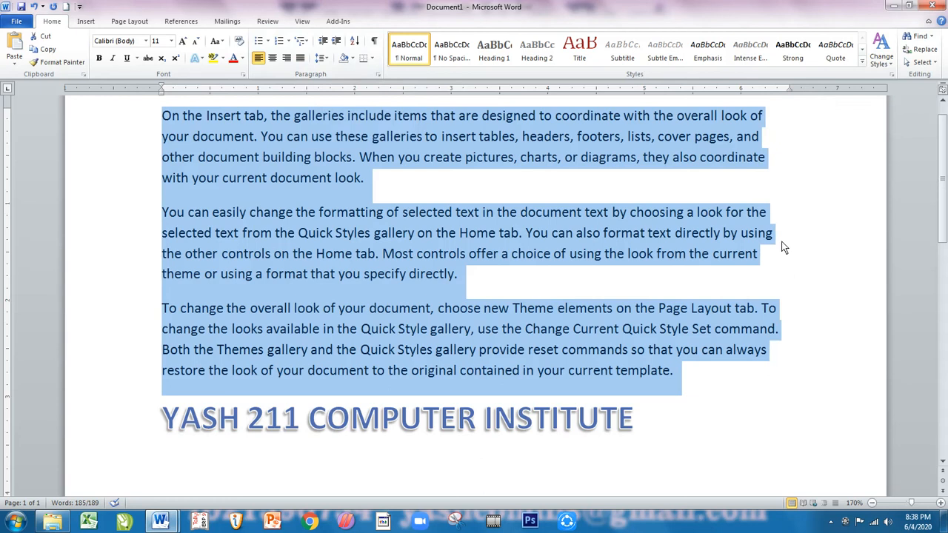
pyautogui.click(300, 59)
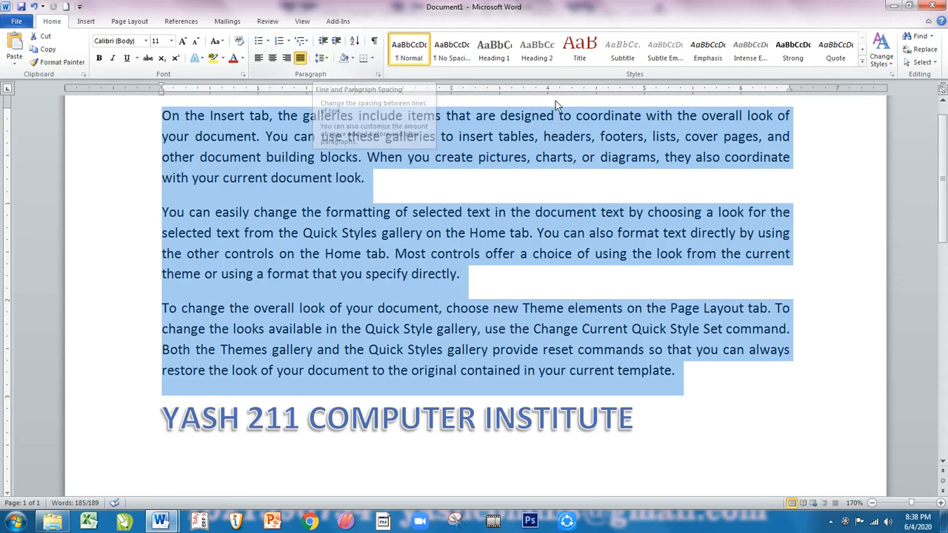
# Step: Set the line spacing of the three paragraphs to 2.0 and return it to 1.15
pyautogui.click(321, 58)
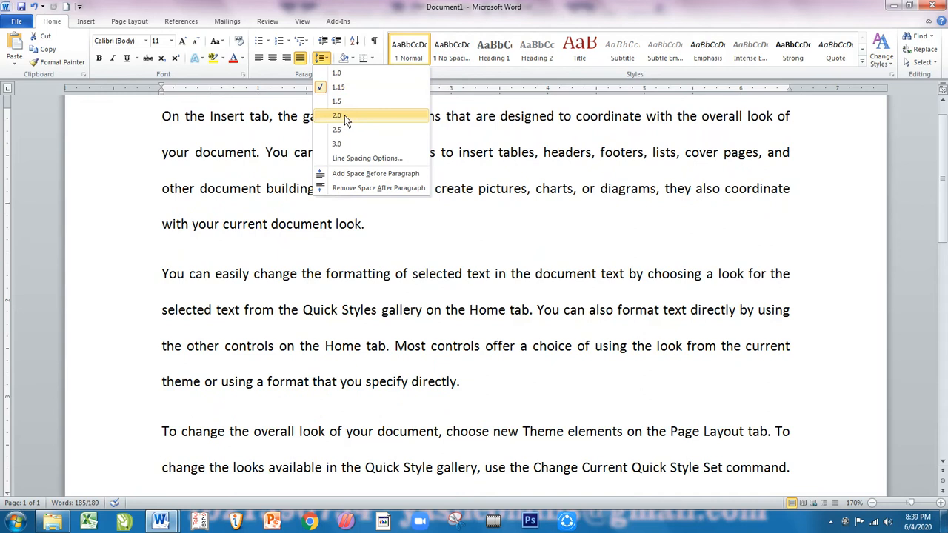
pyautogui.click(344, 115)
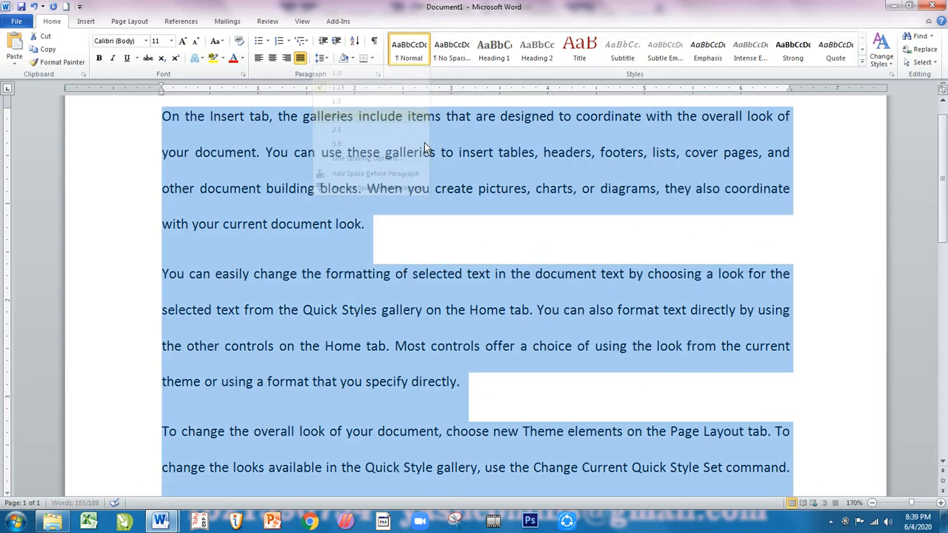
pyautogui.click(321, 63)
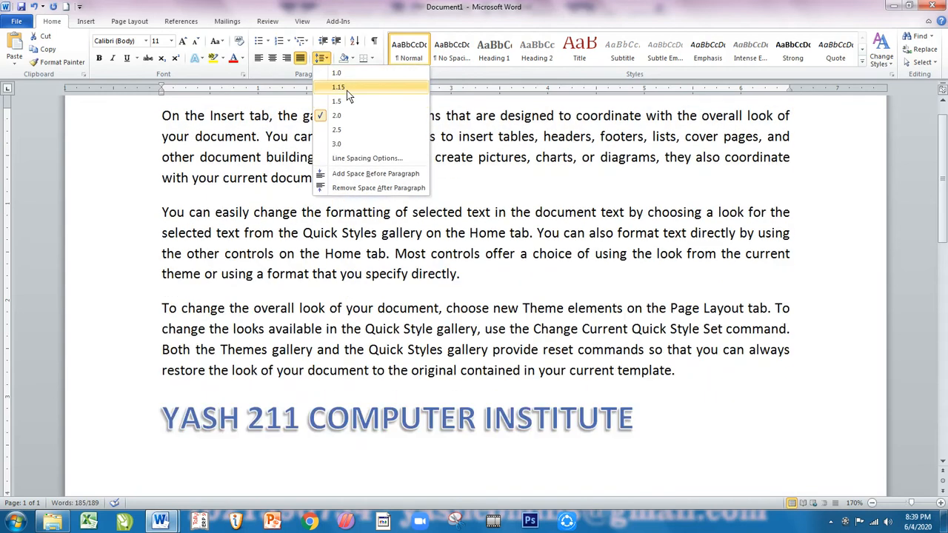
pyautogui.click(347, 91)
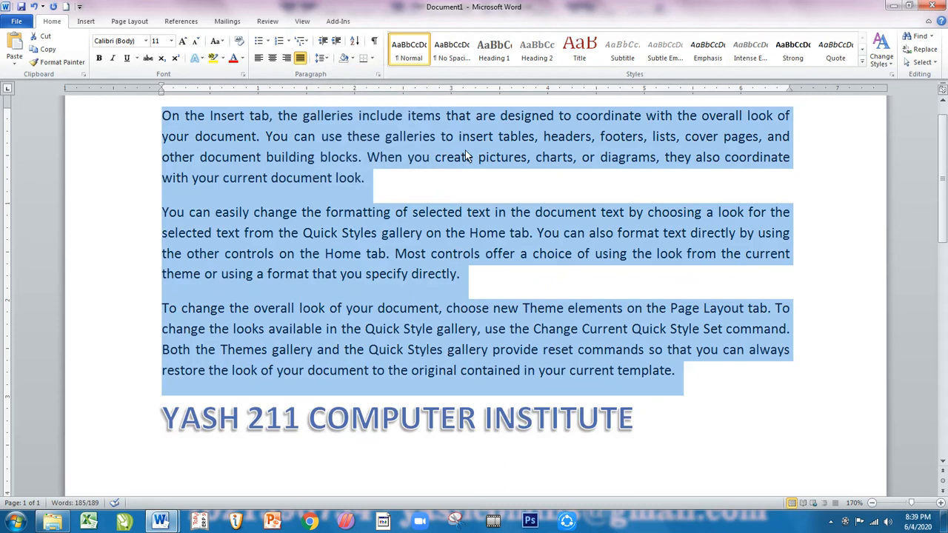
# Step: Preview yellow paragraph shading on the first paragraph and on the second paragraph without applying it
pyautogui.click(458, 179)
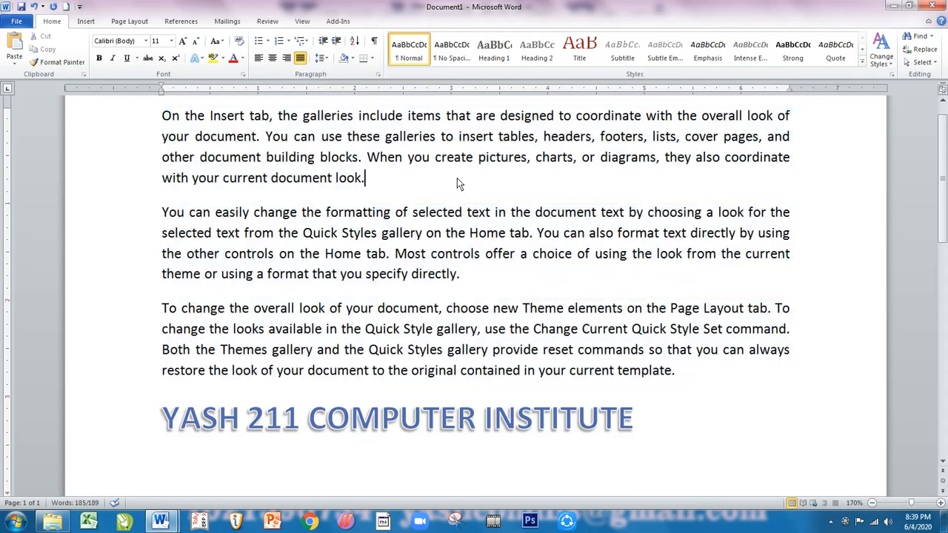
pyautogui.click(355, 59)
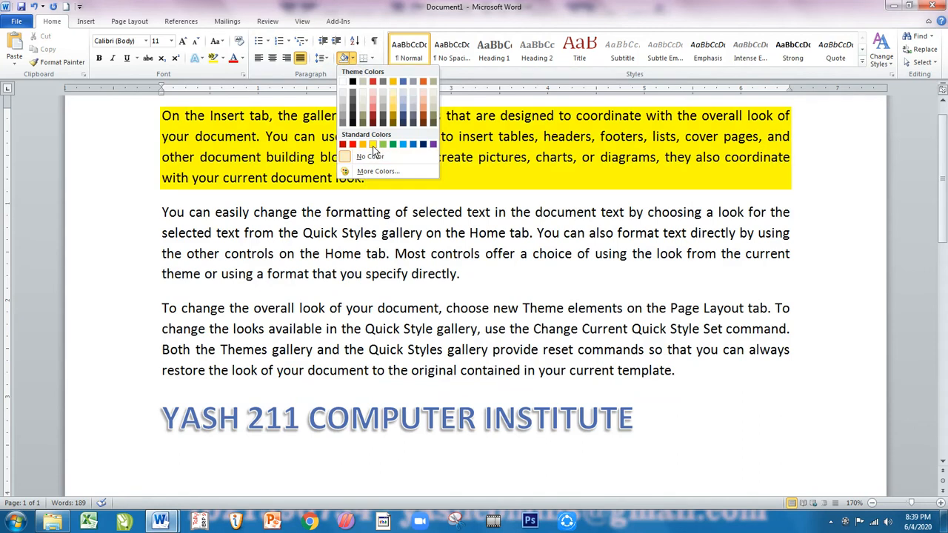
pyautogui.press('Escape')
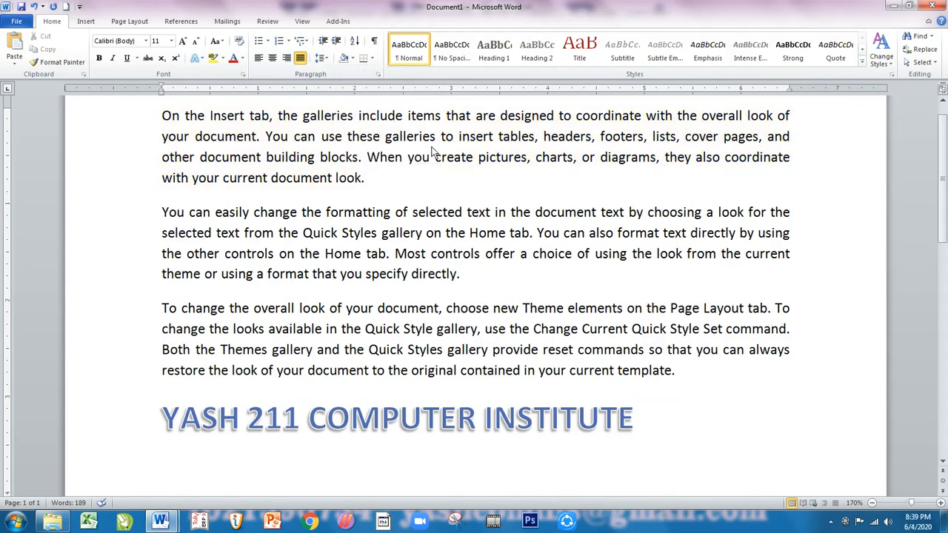
pyautogui.click(353, 59)
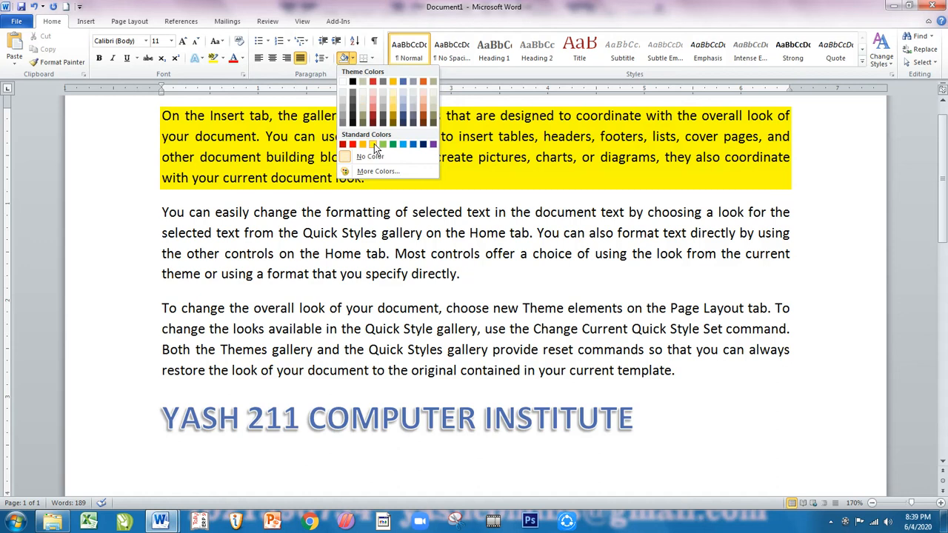
pyautogui.click(382, 226)
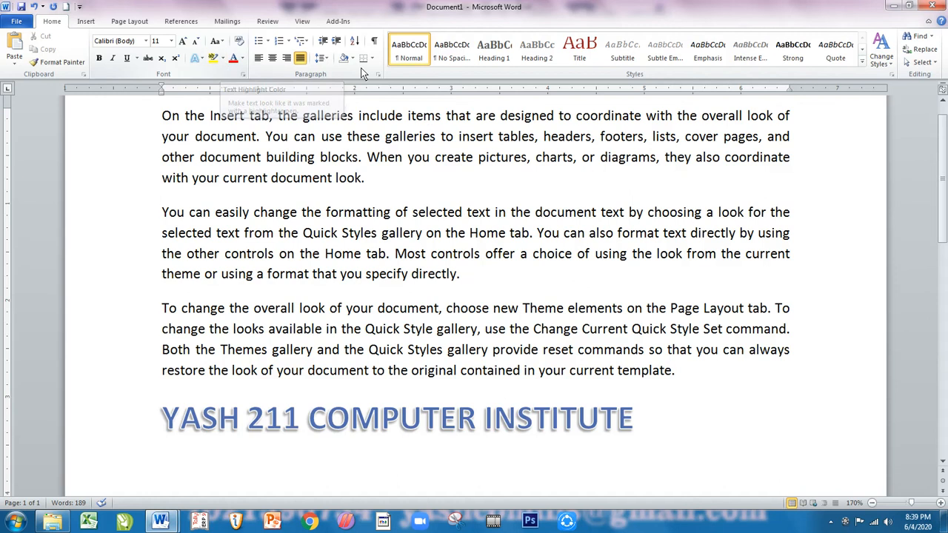
pyautogui.click(407, 254)
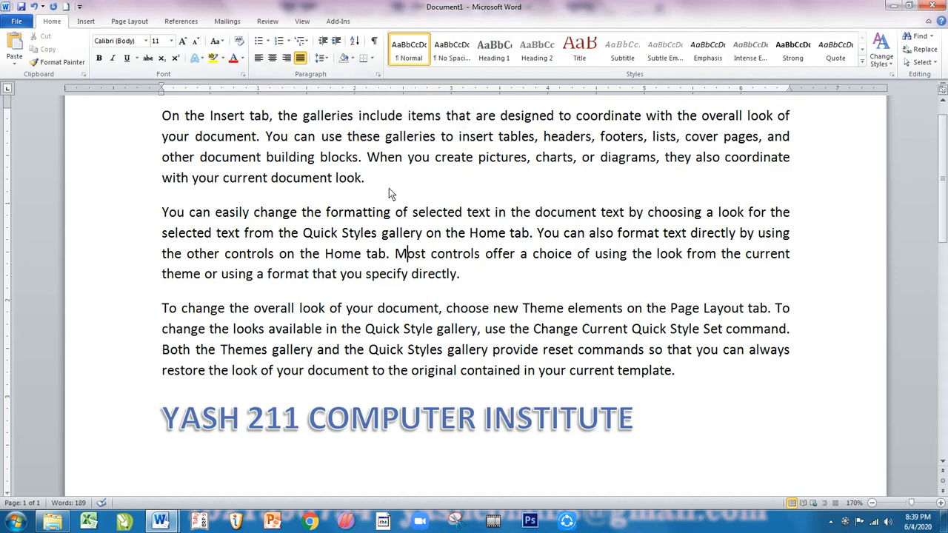
pyautogui.click(350, 59)
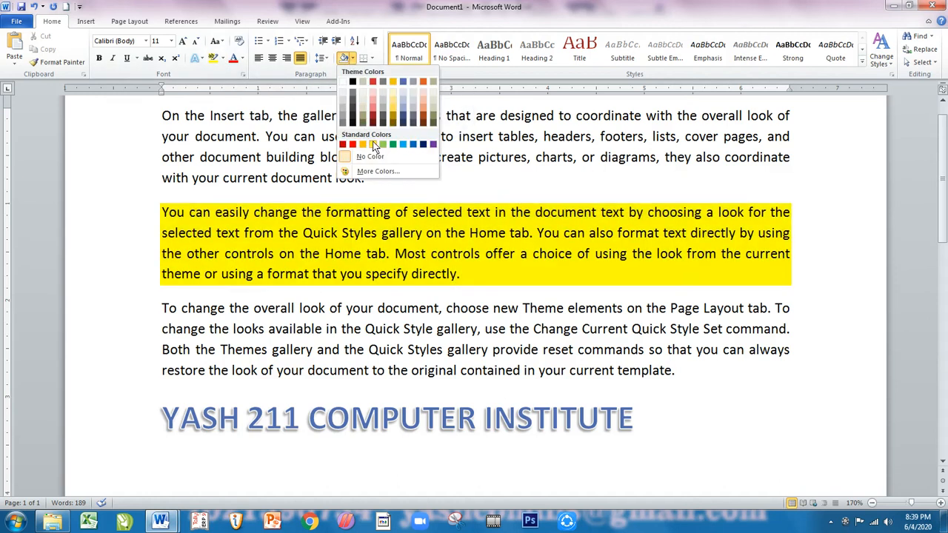
pyautogui.click(332, 238)
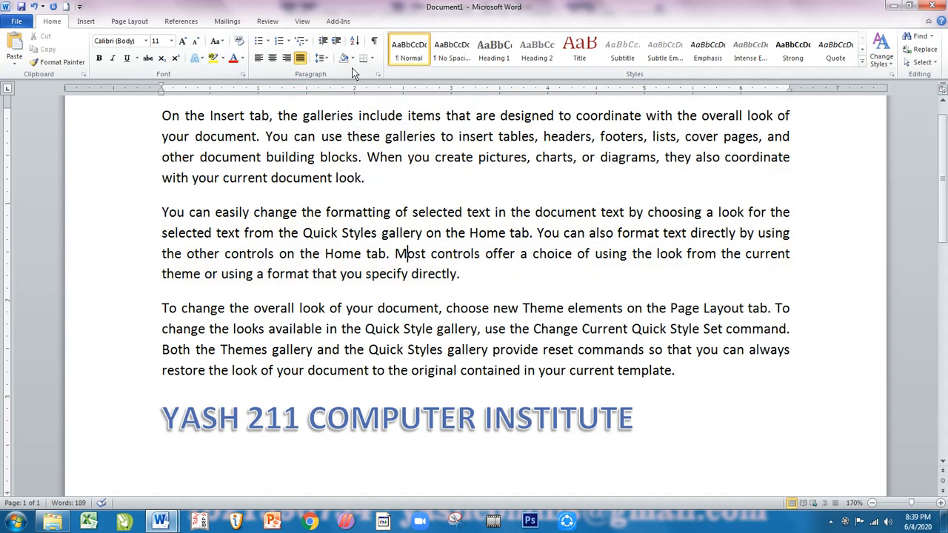
# Step: Apply Outside Borders to the whole second paragraph
pyautogui.click(372, 60)
pyautogui.moveTo(491, 277); pyautogui.dragTo(163, 215)
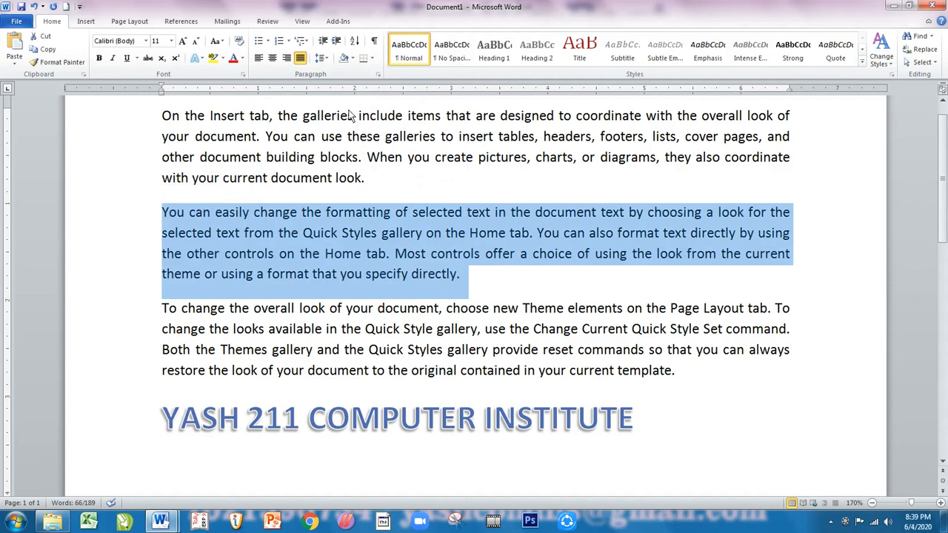
pyautogui.click(372, 59)
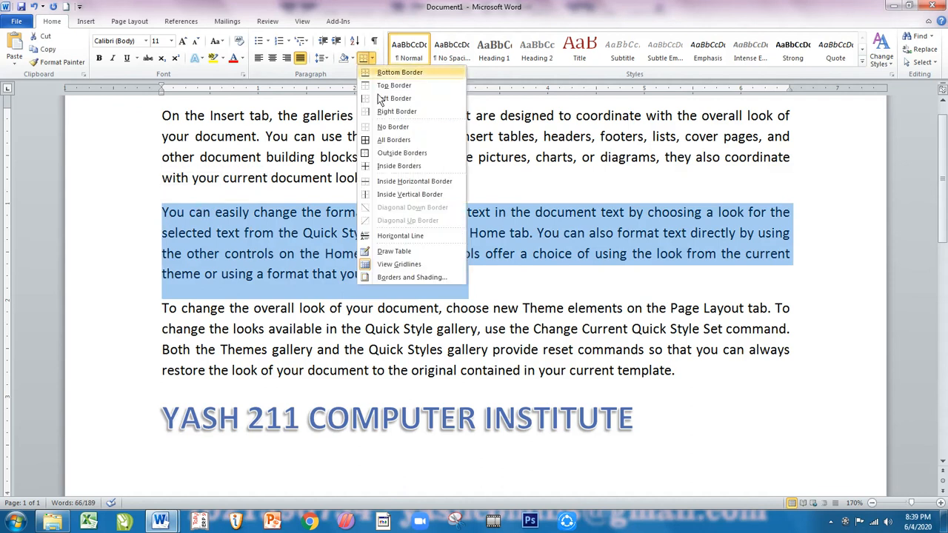
pyautogui.click(403, 153)
pyautogui.click(449, 235)
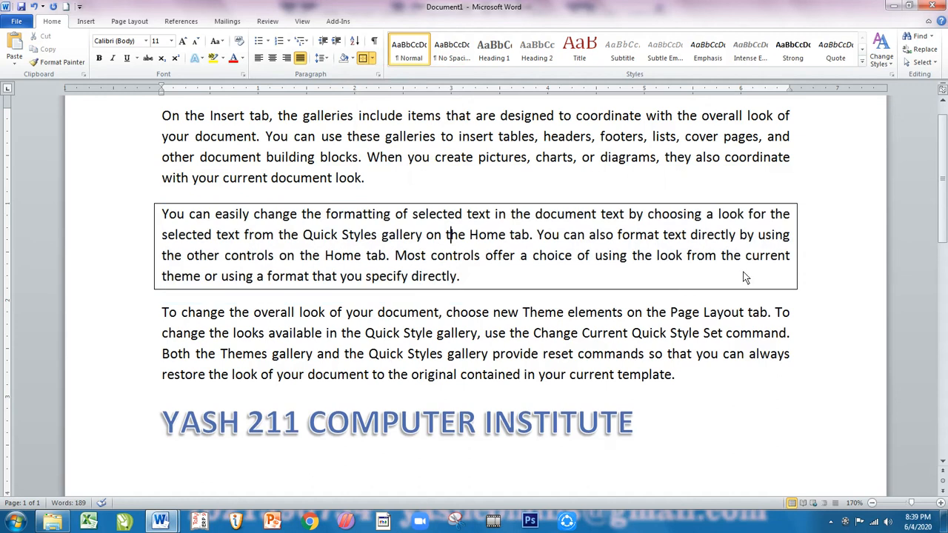
# Step: Remove the border around the second paragraph with the No Border option
pyautogui.moveTo(462, 283); pyautogui.dragTo(163, 214)
pyautogui.click(372, 58)
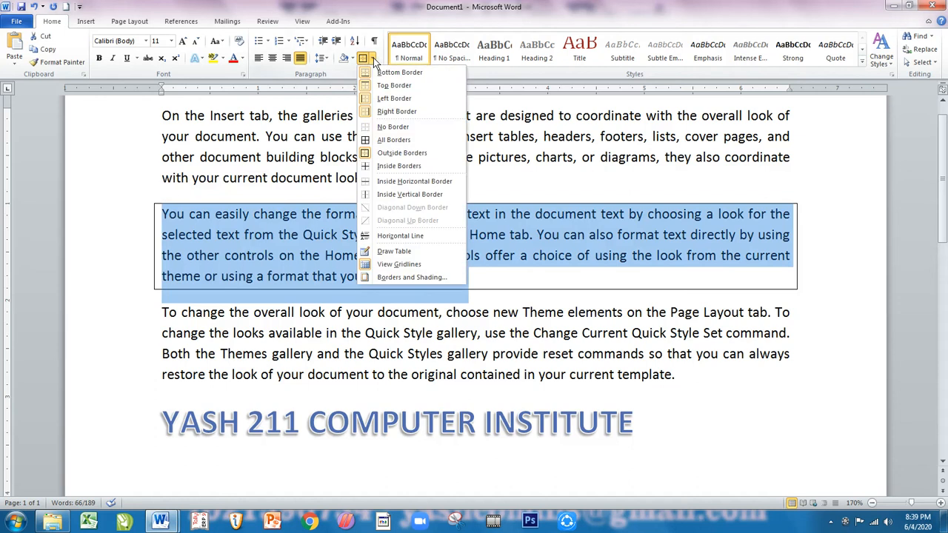
pyautogui.click(399, 128)
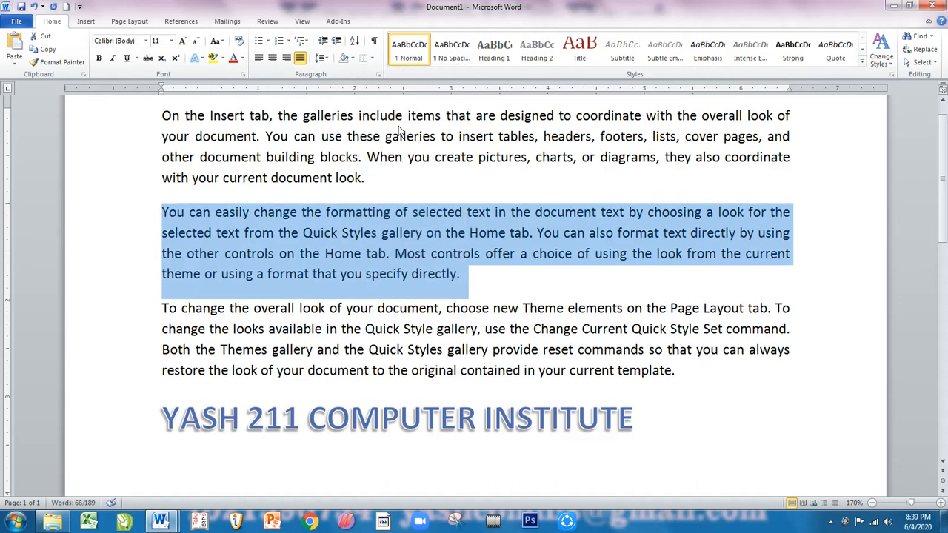
# Step: Try a Bottom Border and a Top Border on the second paragraph, undoing each one
pyautogui.click(373, 58)
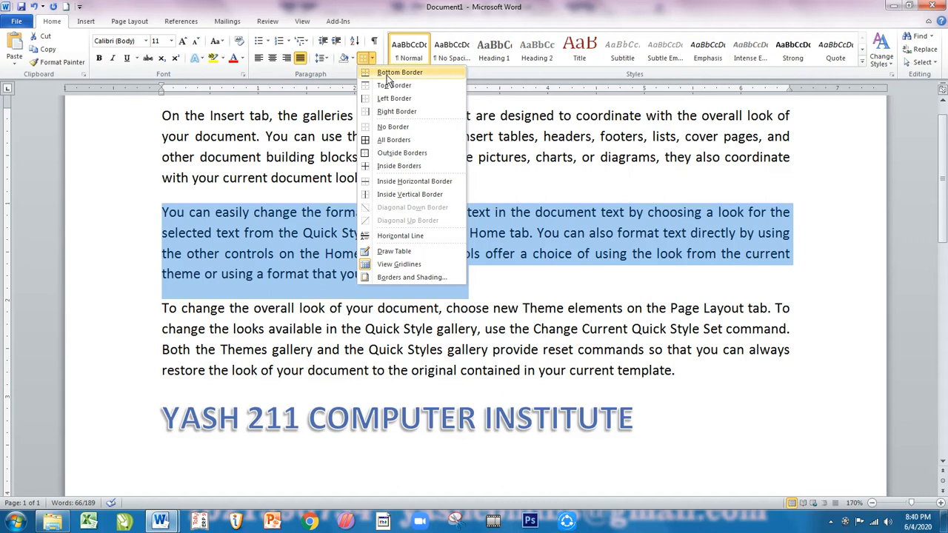
pyautogui.click(390, 73)
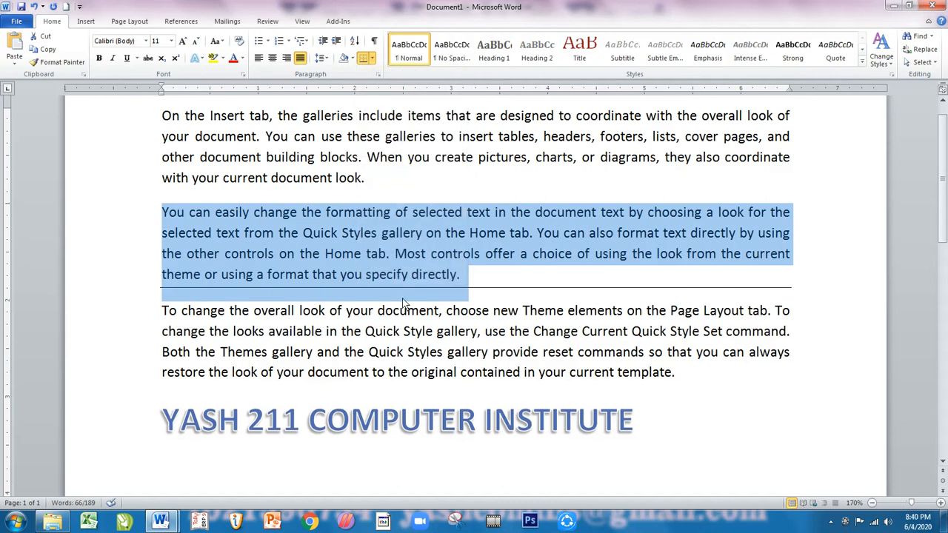
pyautogui.hotkey('ctrl', 'z')
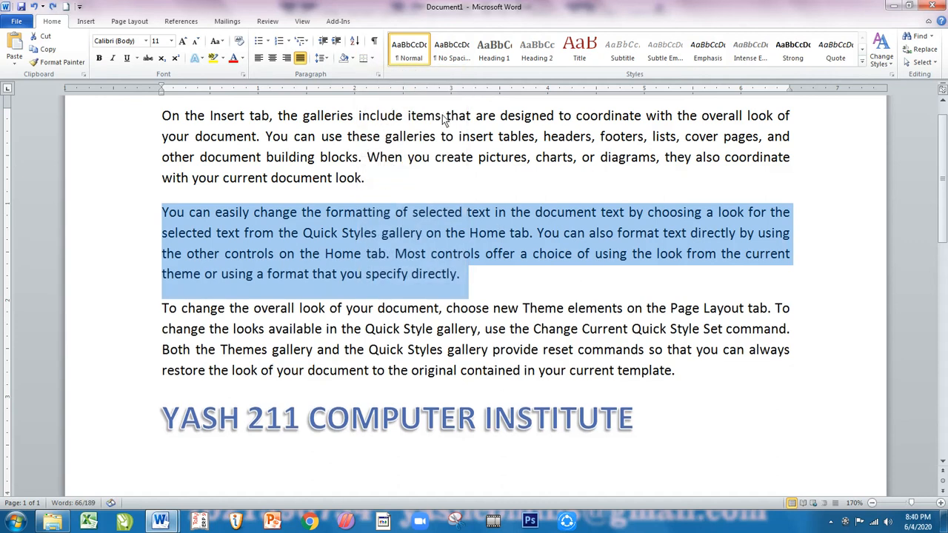
pyautogui.click(375, 59)
pyautogui.click(385, 89)
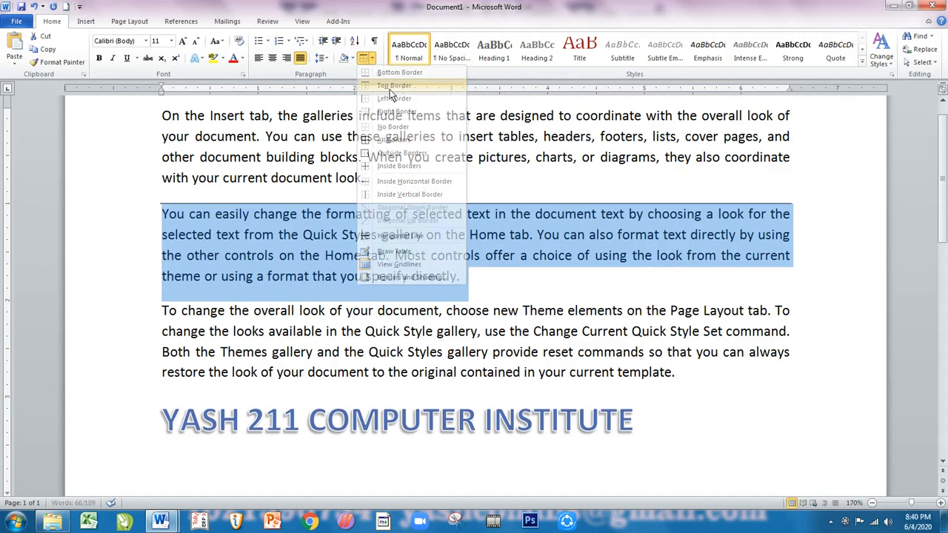
pyautogui.click(568, 231)
pyautogui.hotkey('ctrl', 'z')
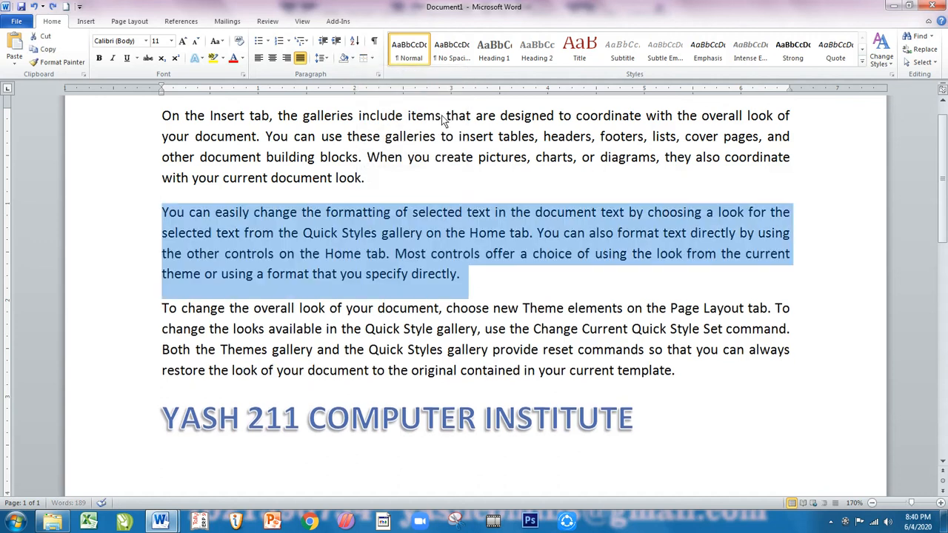
# Step: Try a Right Border on the second paragraph
pyautogui.click(372, 58)
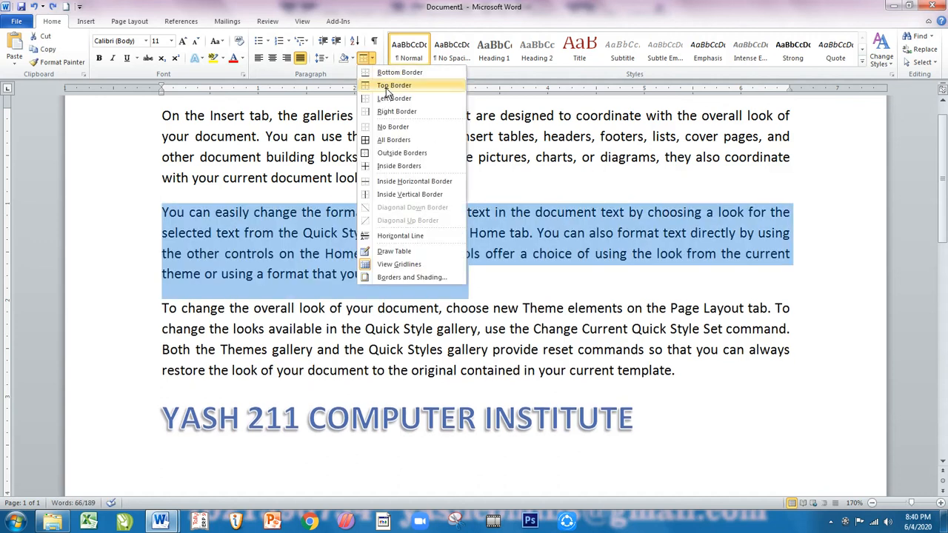
pyautogui.click(394, 113)
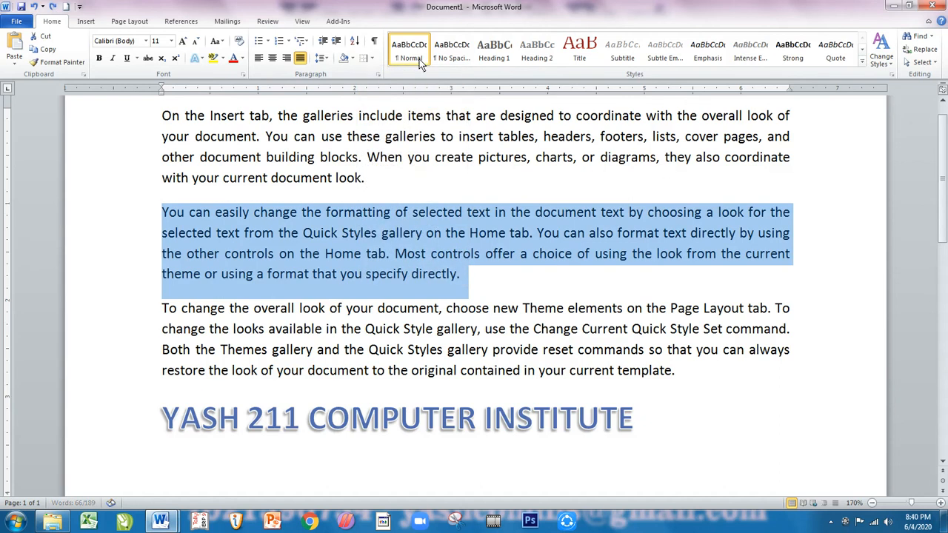
pyautogui.click(372, 58)
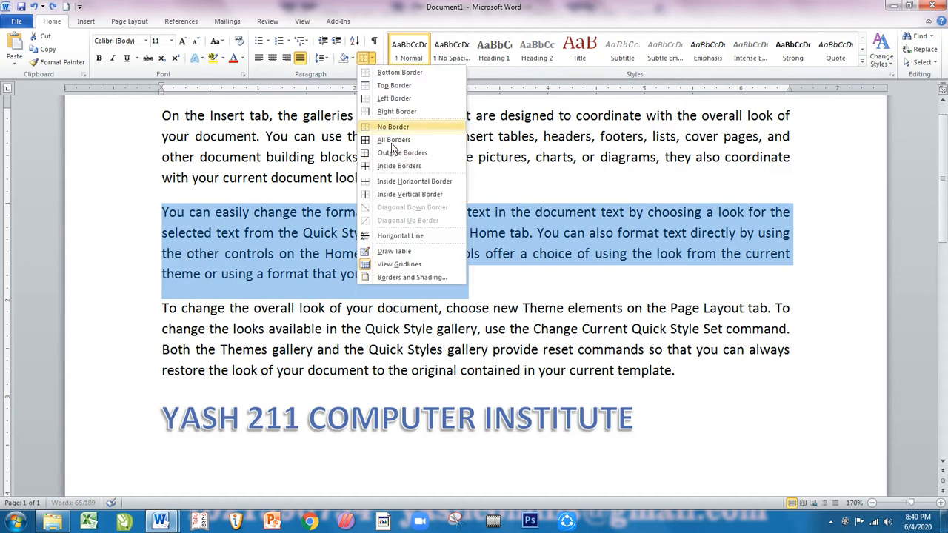
pyautogui.click(311, 185)
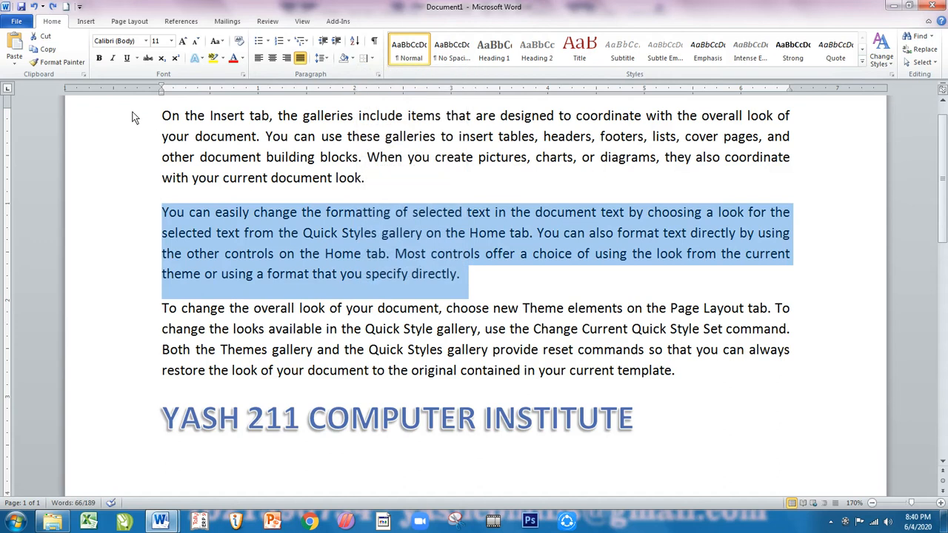
# Step: Try Outside Borders around all three body paragraphs and undo them
pyautogui.moveTo(160, 117); pyautogui.dragTo(676, 367)
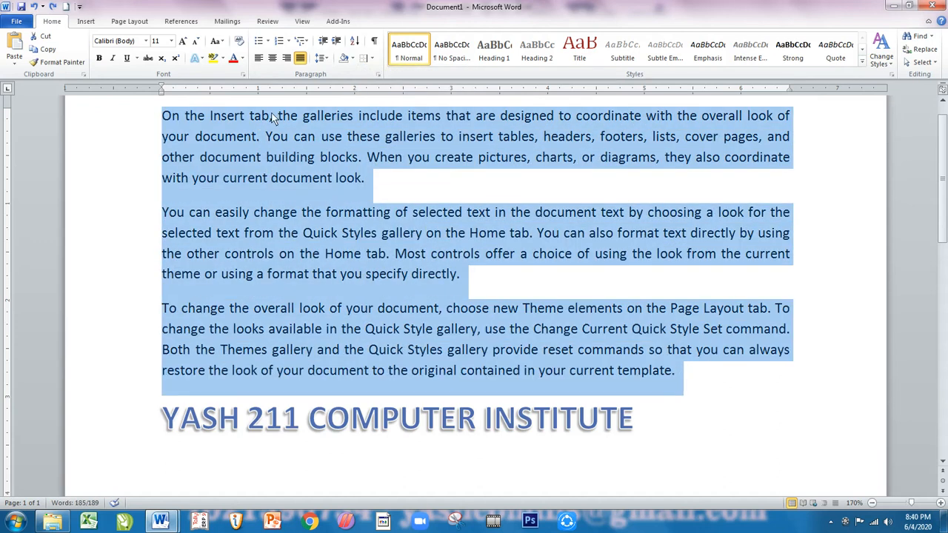
pyautogui.click(370, 58)
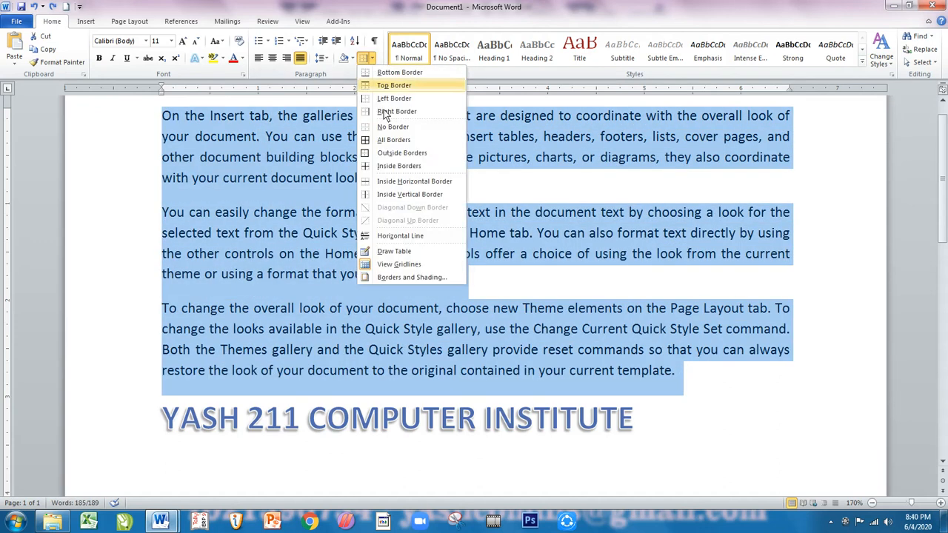
pyautogui.click(393, 154)
pyautogui.click(646, 159)
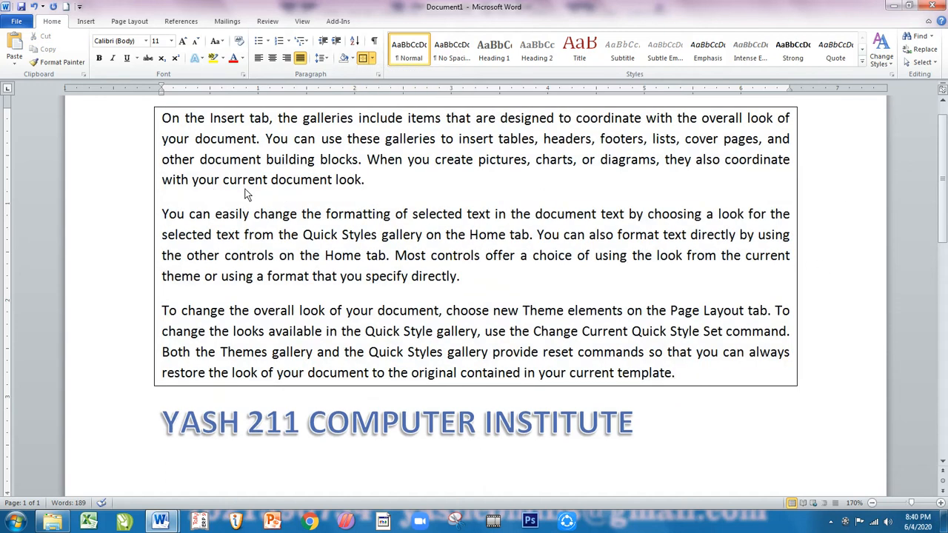
pyautogui.hotkey('ctrl', 'z')
# Step: Try All Borders on the three body paragraphs and undo them
pyautogui.click(373, 59)
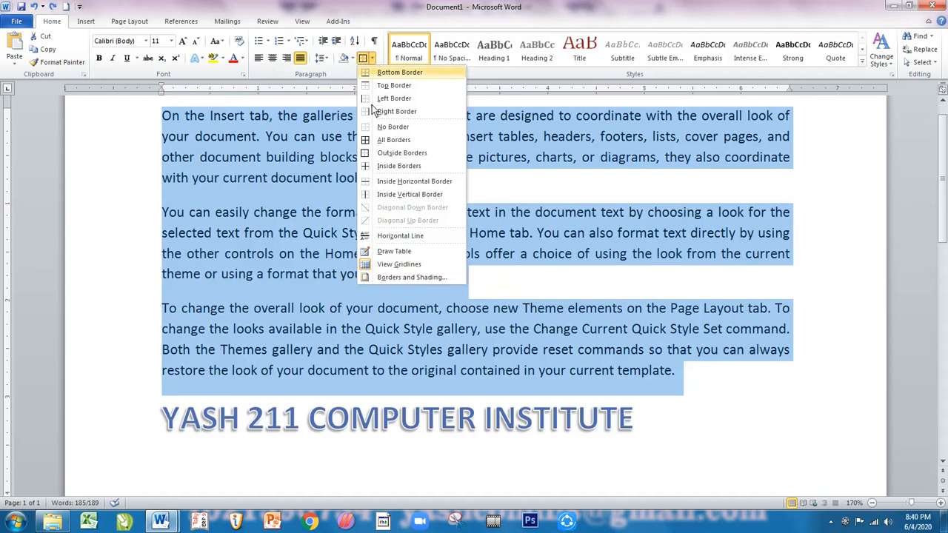
pyautogui.click(389, 140)
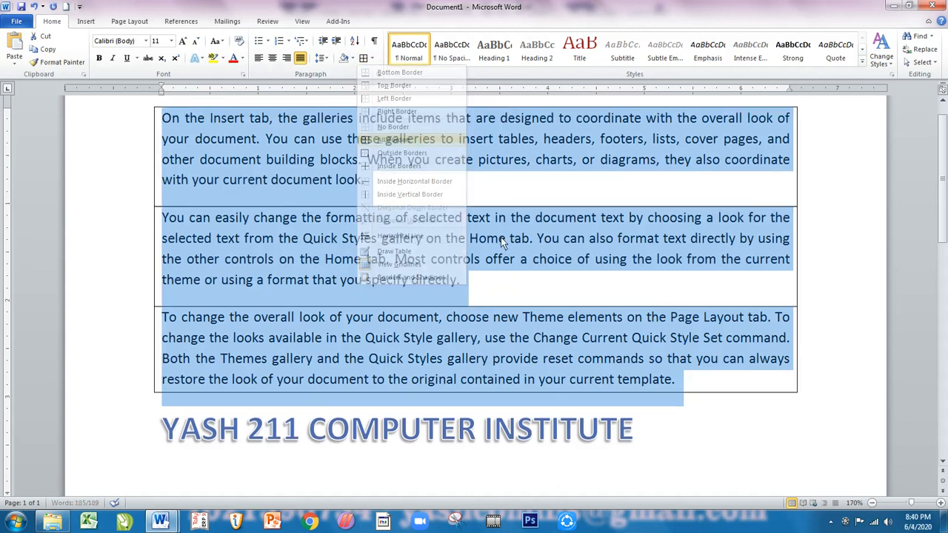
pyautogui.click(508, 240)
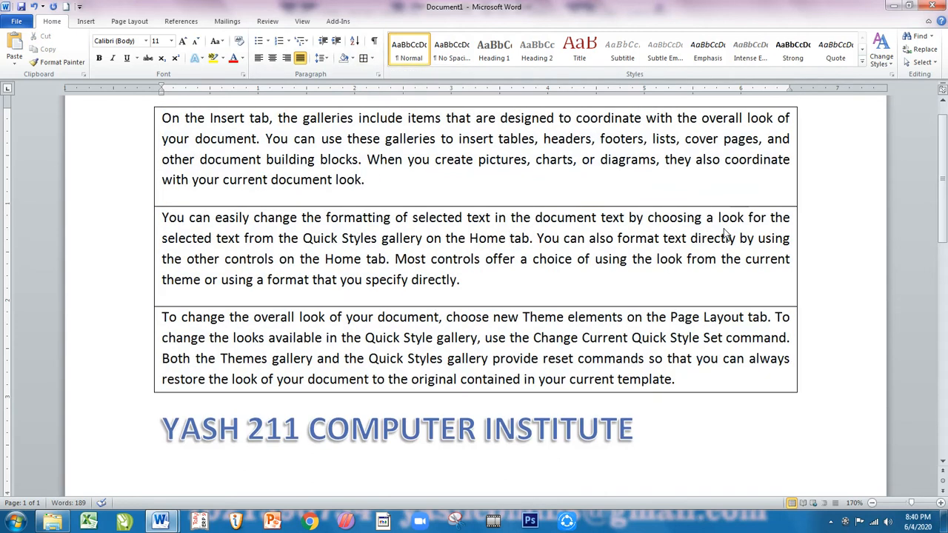
pyautogui.hotkey('ctrl', 'z')
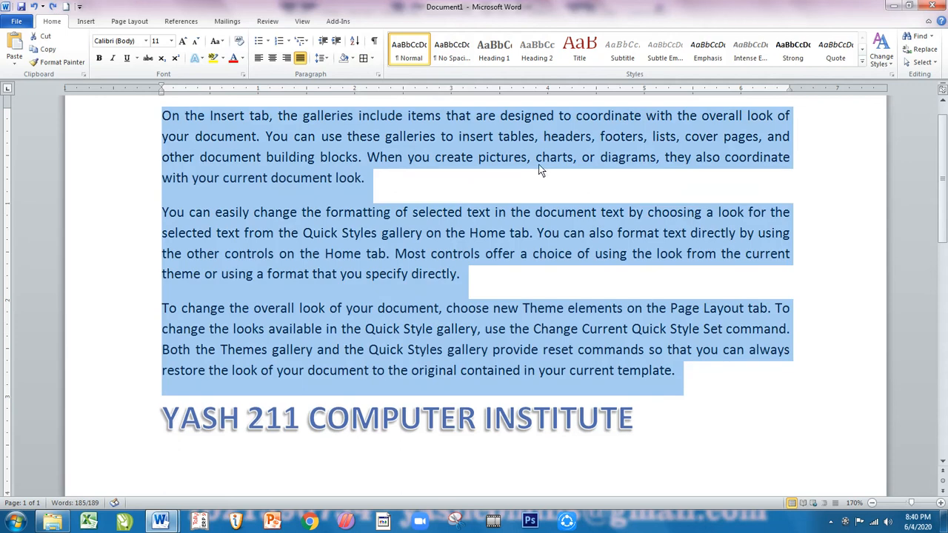
# Step: Set up a custom box border for the three paragraphs with the triple-line style, red color and 2 ¼ pt width
pyautogui.click(373, 57)
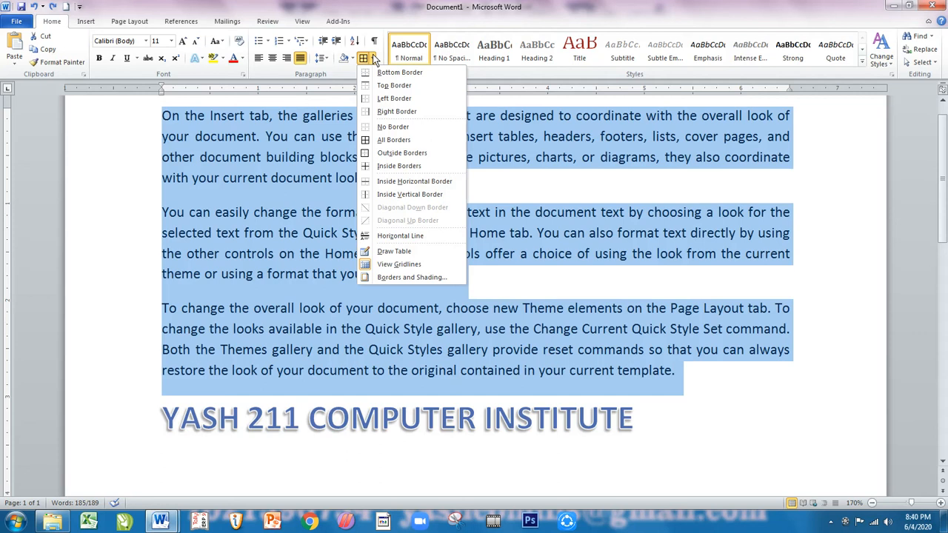
pyautogui.click(400, 280)
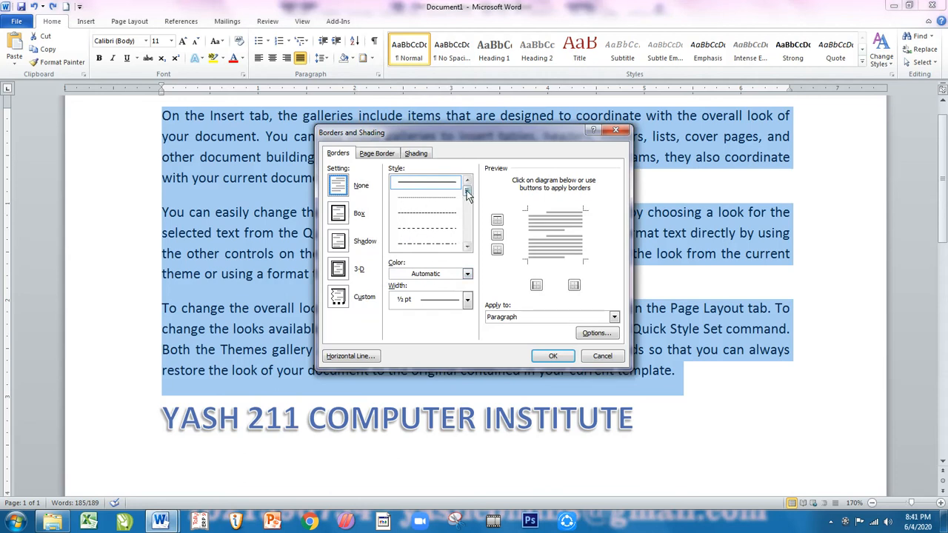
pyautogui.click(466, 247)
pyautogui.click(435, 220)
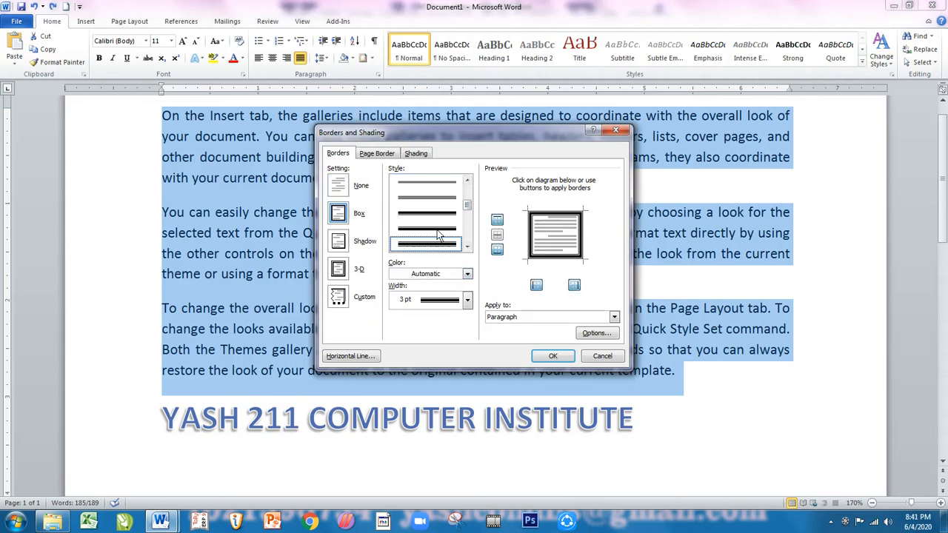
pyautogui.scroll(2, 437, 216)
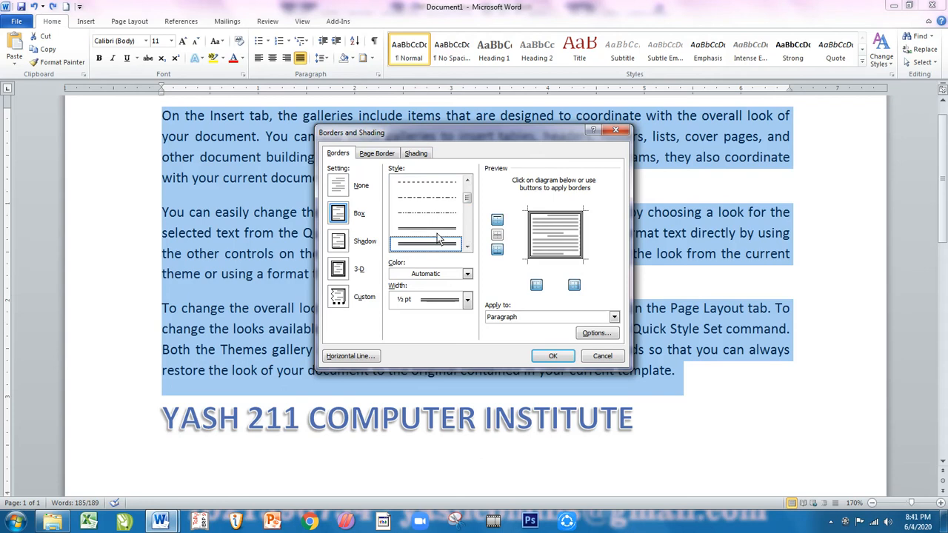
pyautogui.click(433, 275)
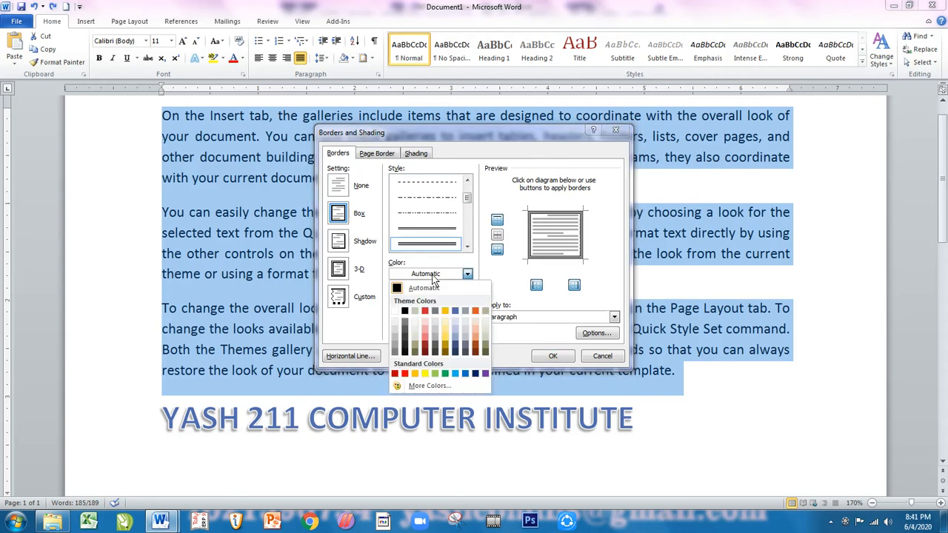
pyautogui.click(405, 373)
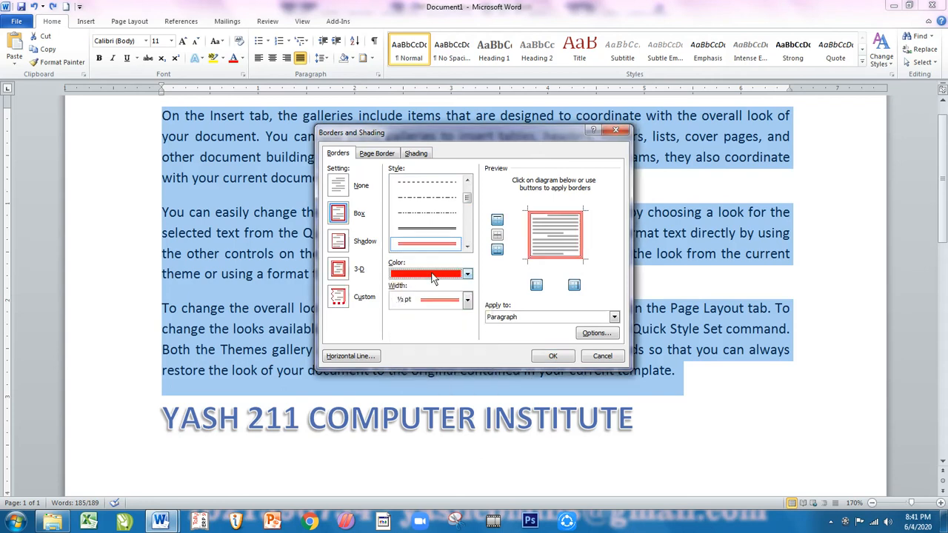
pyautogui.click(415, 299)
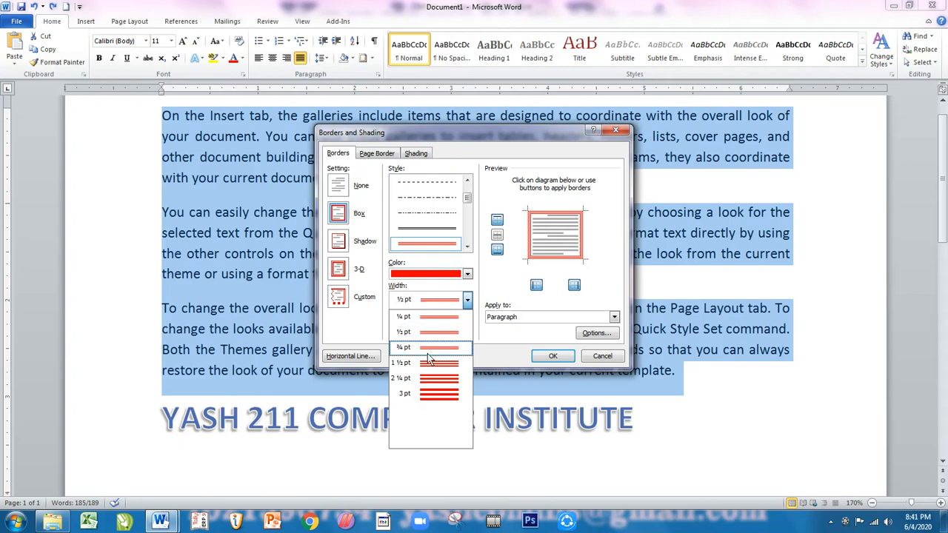
pyautogui.click(432, 378)
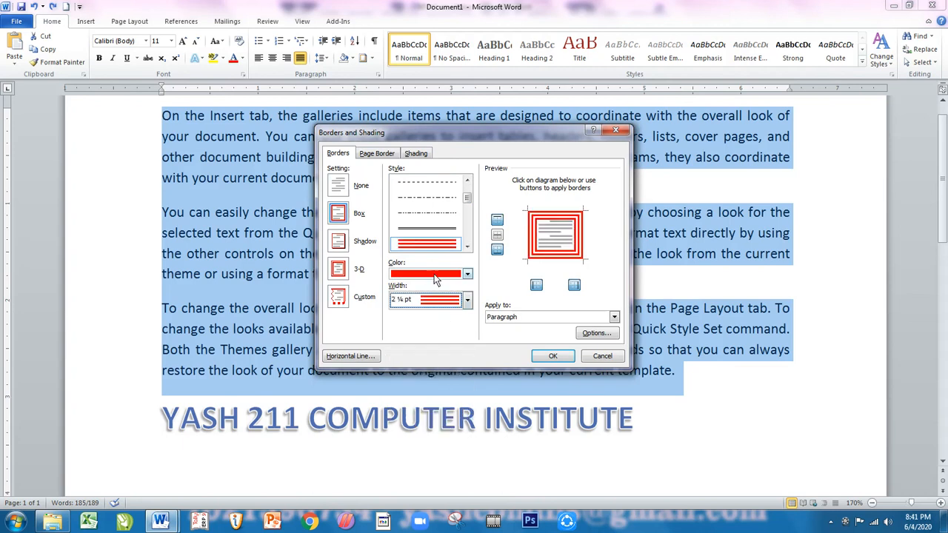
# Step: Switch the top, bottom and left edges of the previewed paragraph border off and back on
pyautogui.click(500, 222)
pyautogui.click(500, 222)
pyautogui.click(501, 251)
pyautogui.click(501, 251)
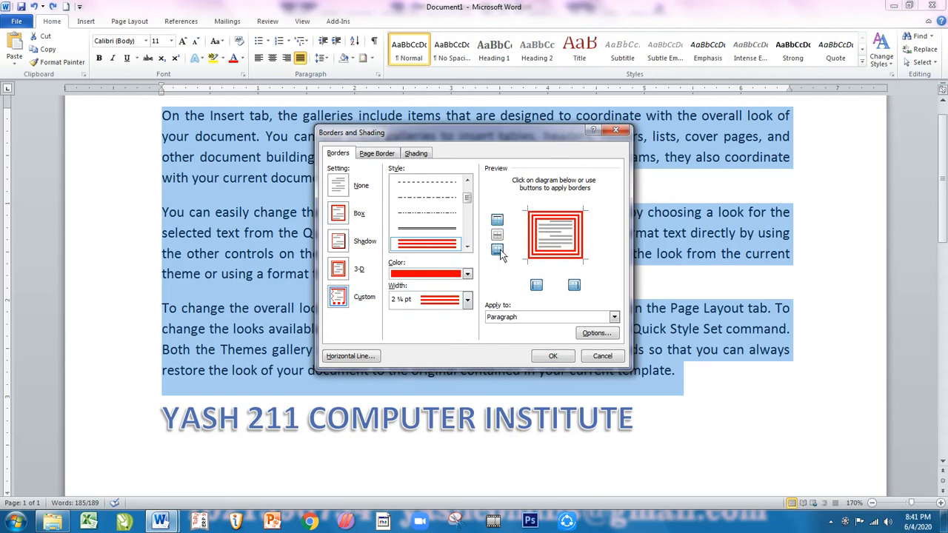
pyautogui.click(538, 287)
pyautogui.click(538, 287)
# Step: Apply the red border with a horizontal line between the three paragraphs and undo it
pyautogui.click(498, 235)
pyautogui.click(497, 236)
pyautogui.click(498, 235)
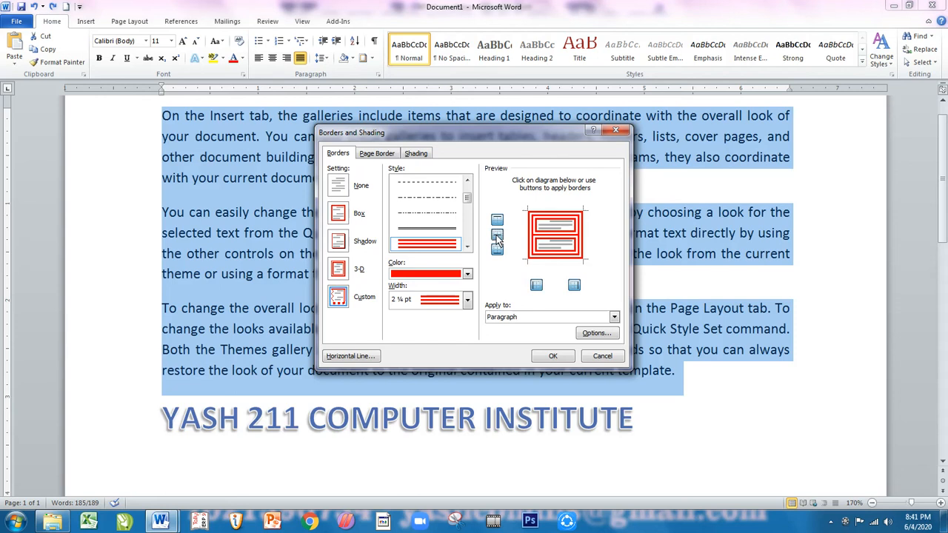
pyautogui.click(498, 236)
pyautogui.click(498, 236)
pyautogui.click(562, 359)
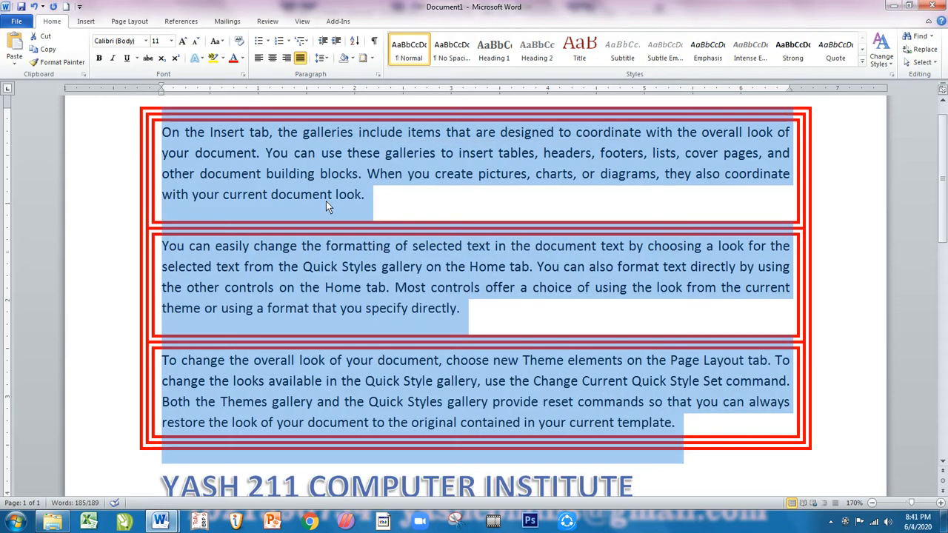
pyautogui.click(704, 270)
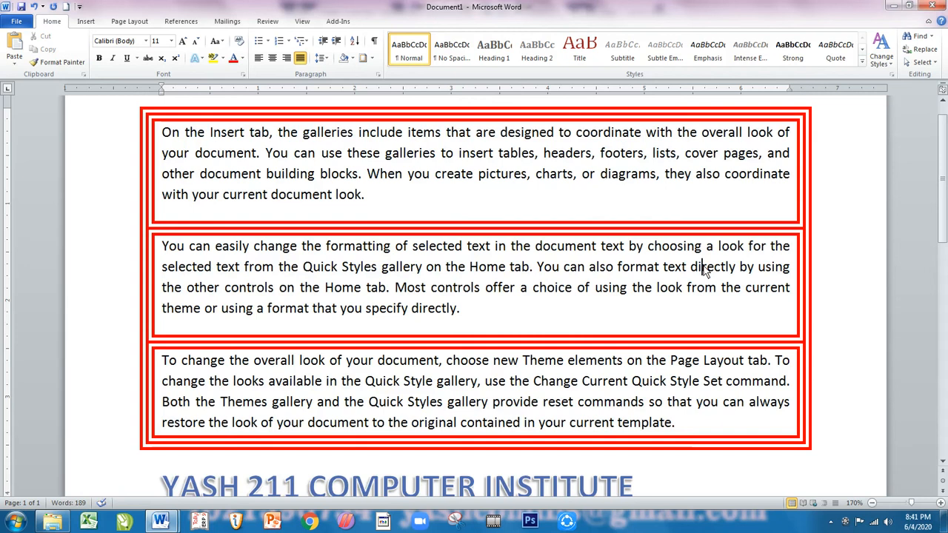
pyautogui.hotkey('ctrl', 'z')
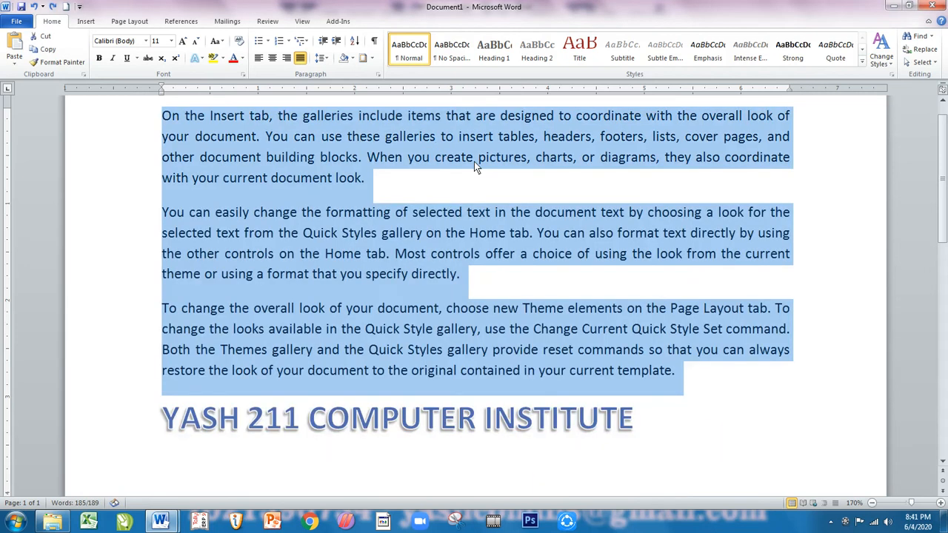
# Step: Apply a red triple-line box border at ¼ pt to the three paragraphs, including horizontal borders between them
pyautogui.click(371, 58)
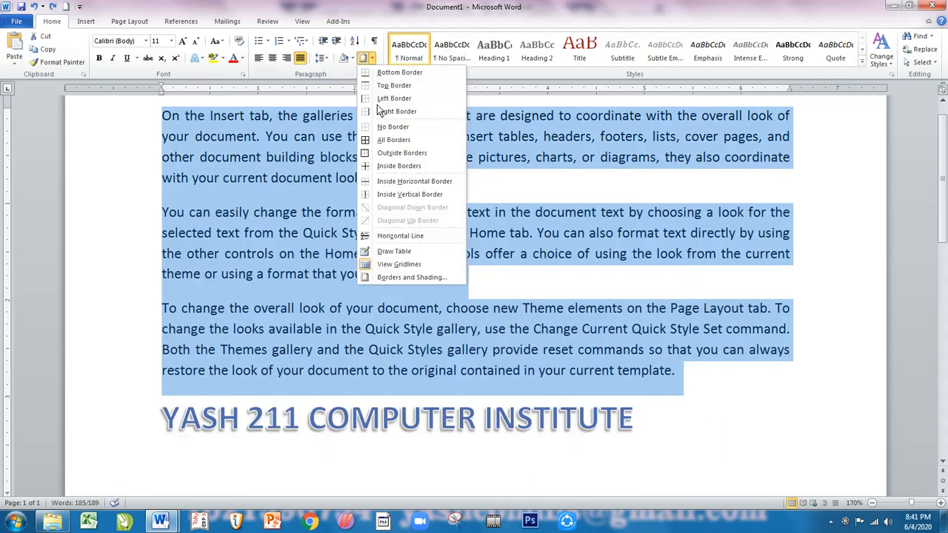
pyautogui.click(423, 277)
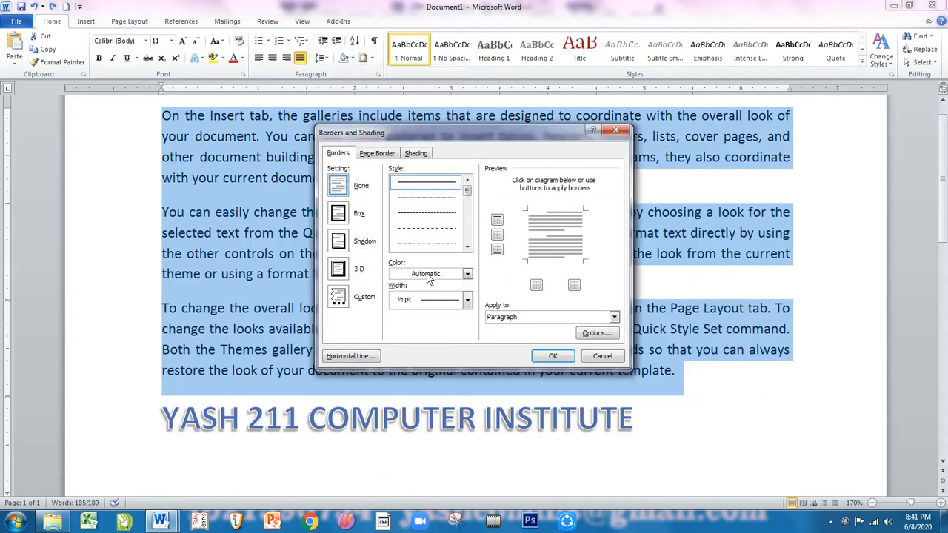
pyautogui.moveTo(466, 192); pyautogui.dragTo(468, 203)
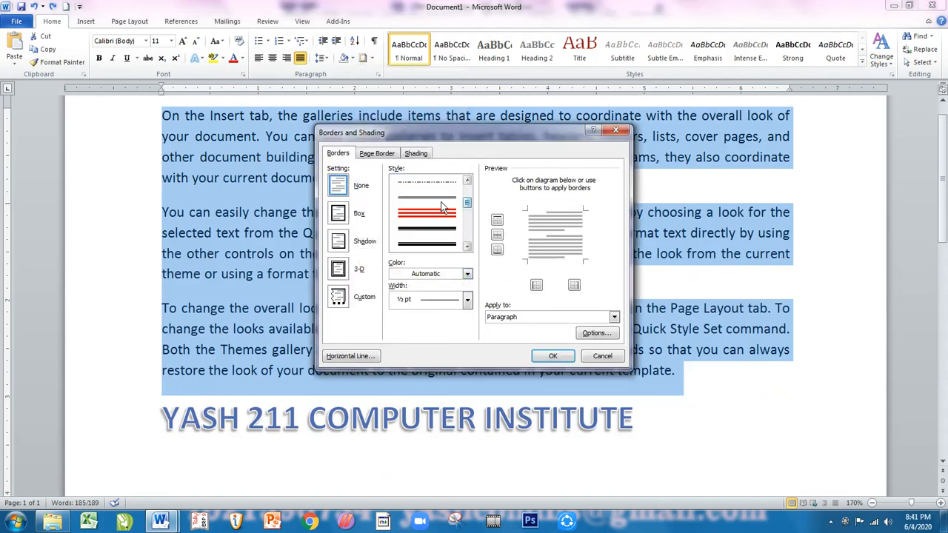
pyautogui.click(442, 210)
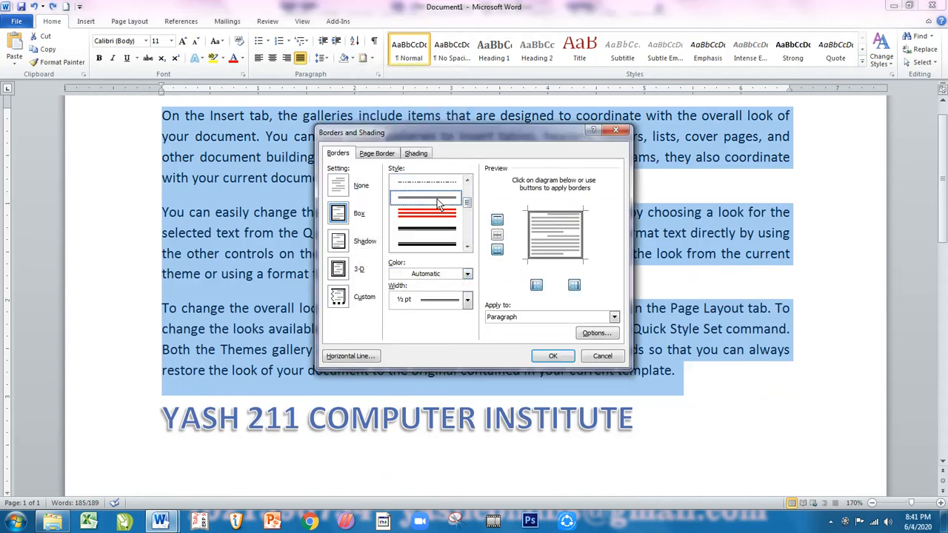
pyautogui.click(425, 300)
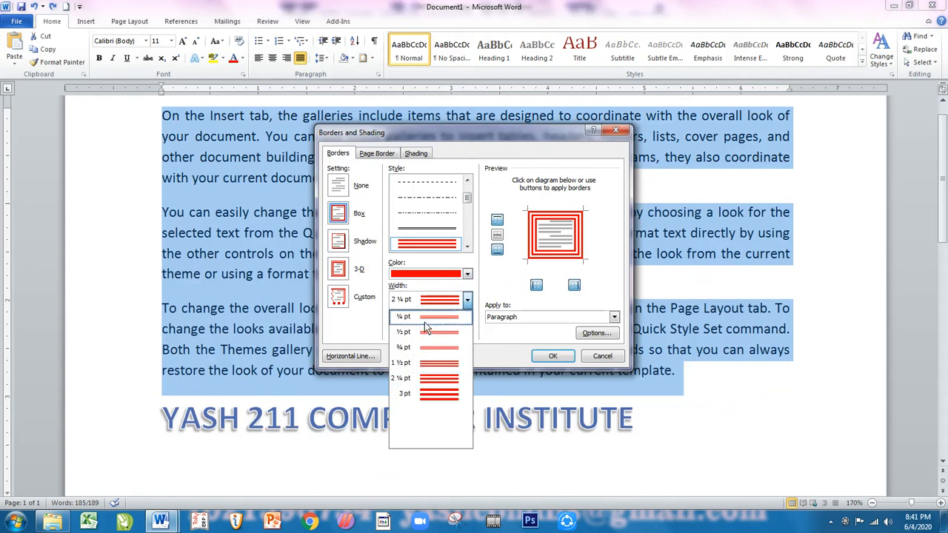
pyautogui.click(425, 322)
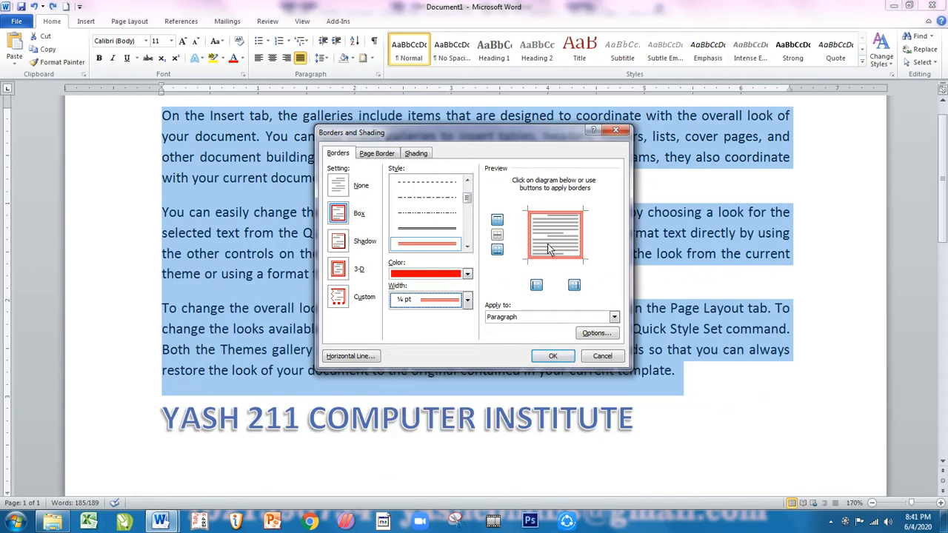
pyautogui.click(497, 234)
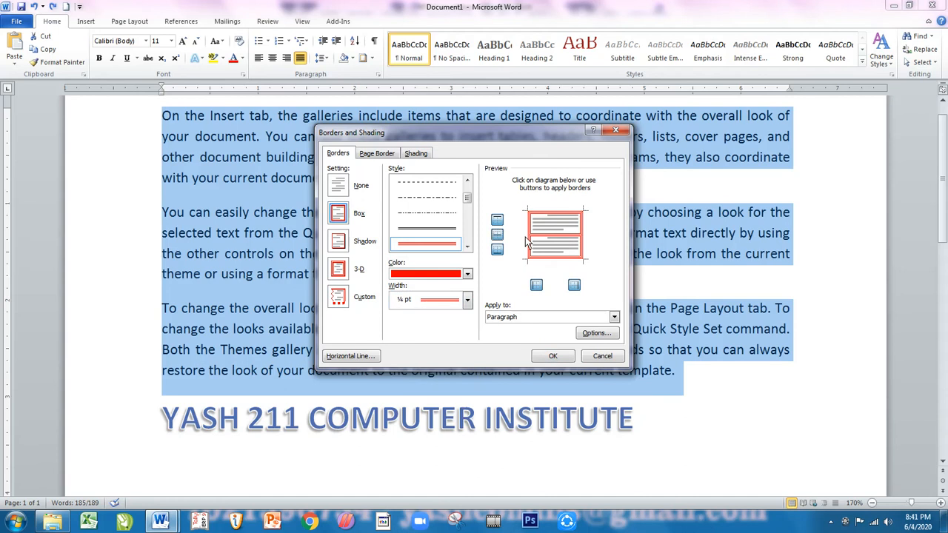
pyautogui.click(561, 357)
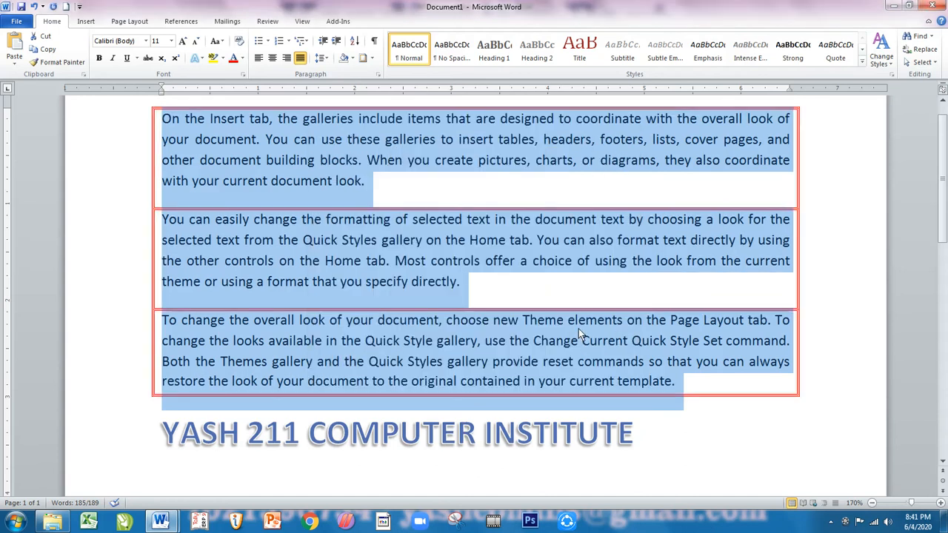
pyautogui.click(580, 331)
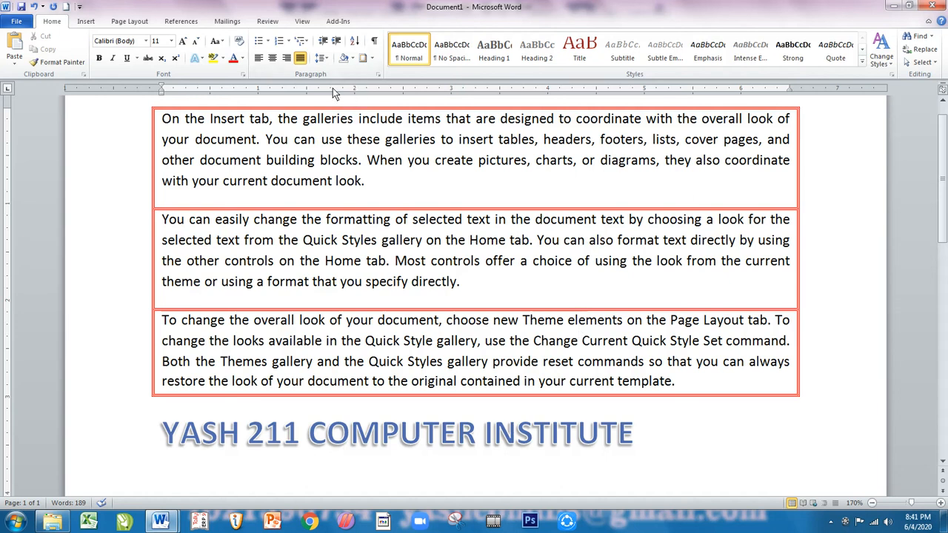
pyautogui.click(385, 219)
pyautogui.click(725, 438)
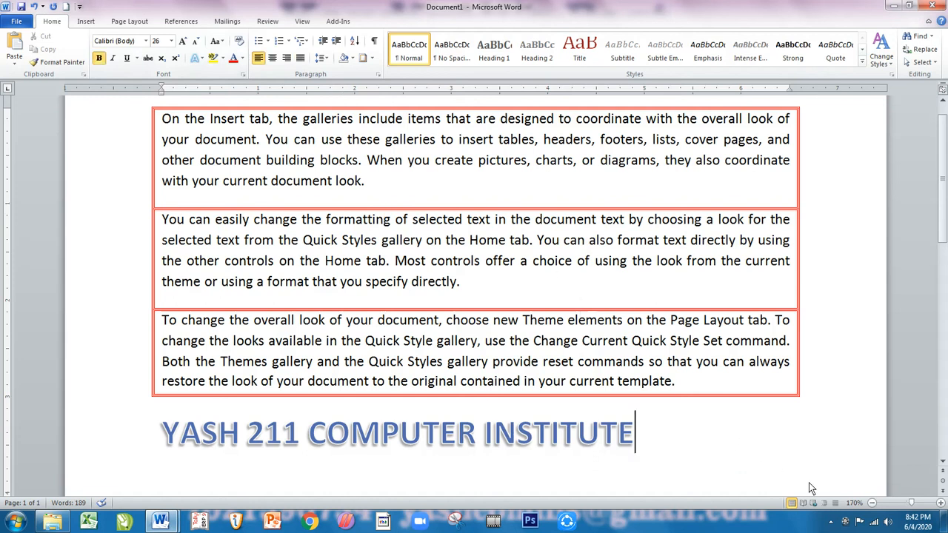
pyautogui.click(849, 524)
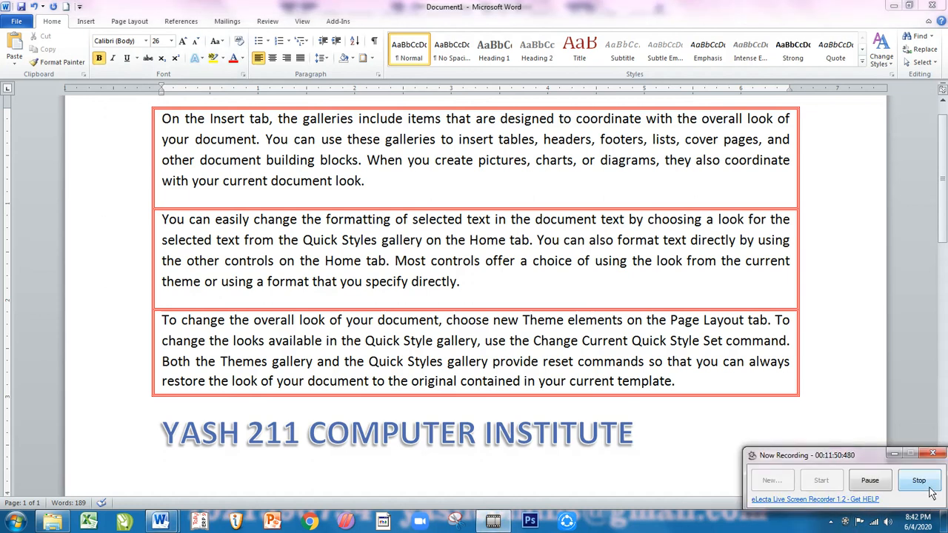